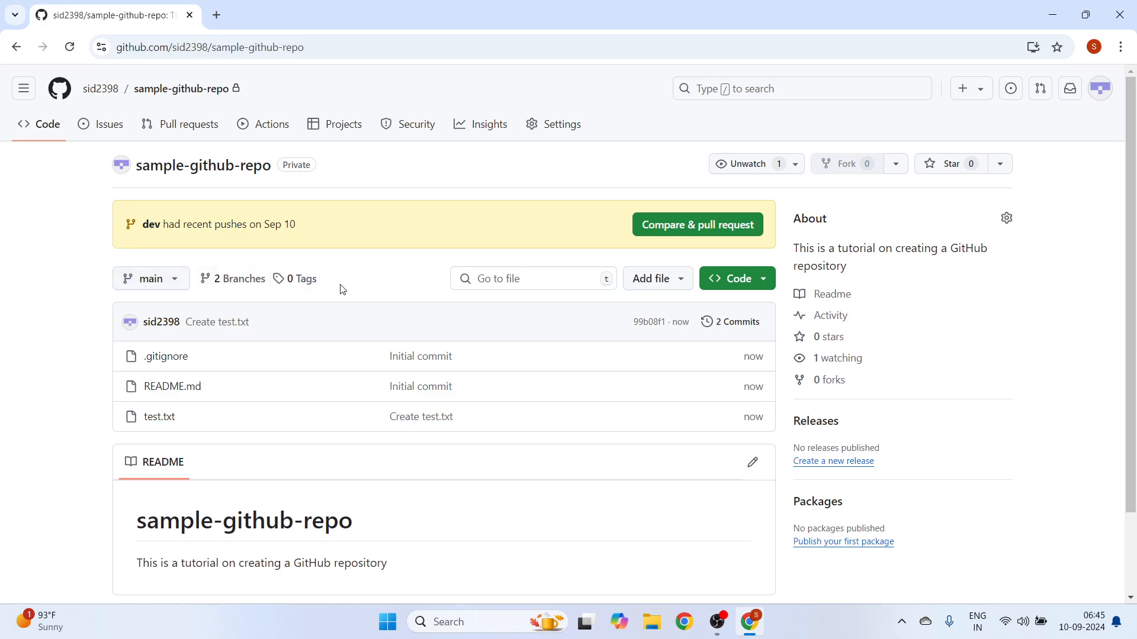
# - Switch between the main and dev branches of sample-github-repo to compare the files each contains
pyautogui.click(162, 283)
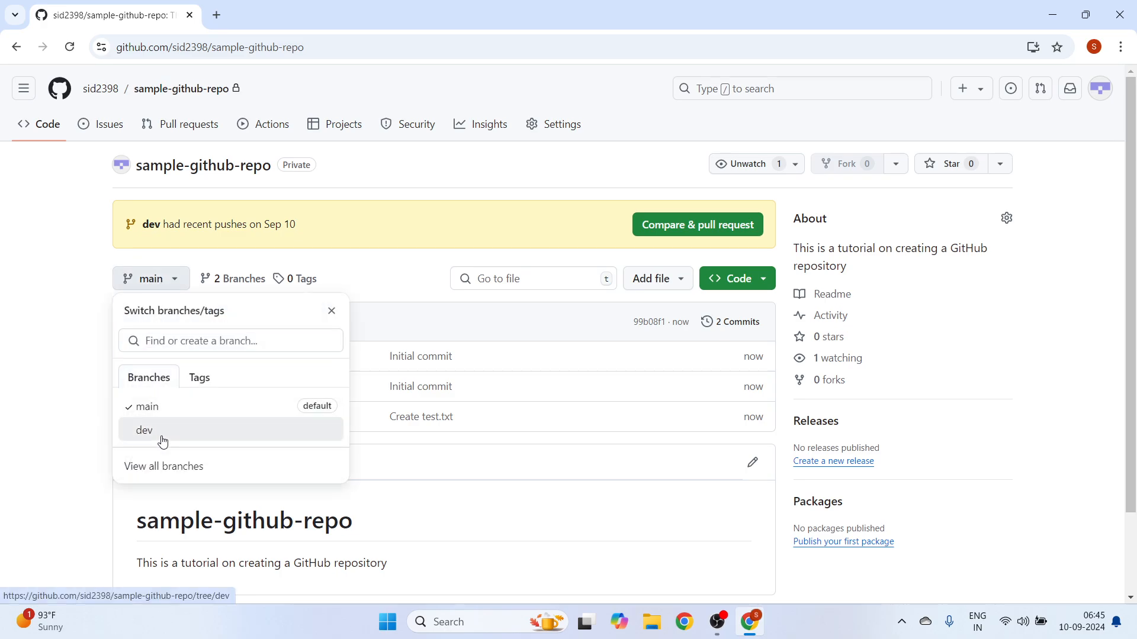
pyautogui.click(162, 439)
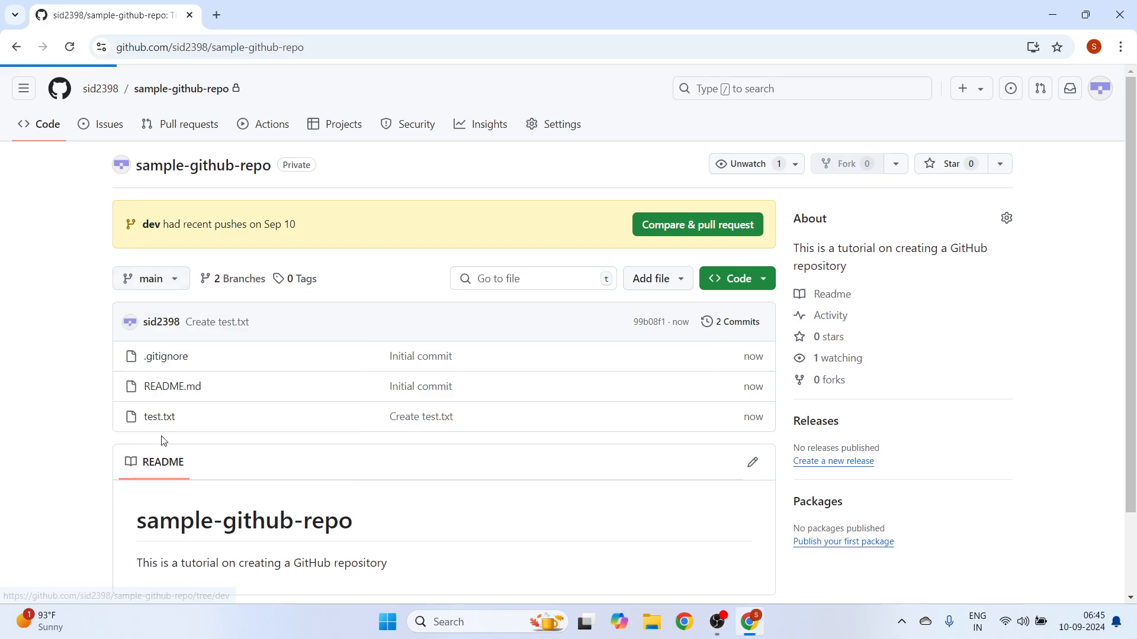
pyautogui.click(152, 289)
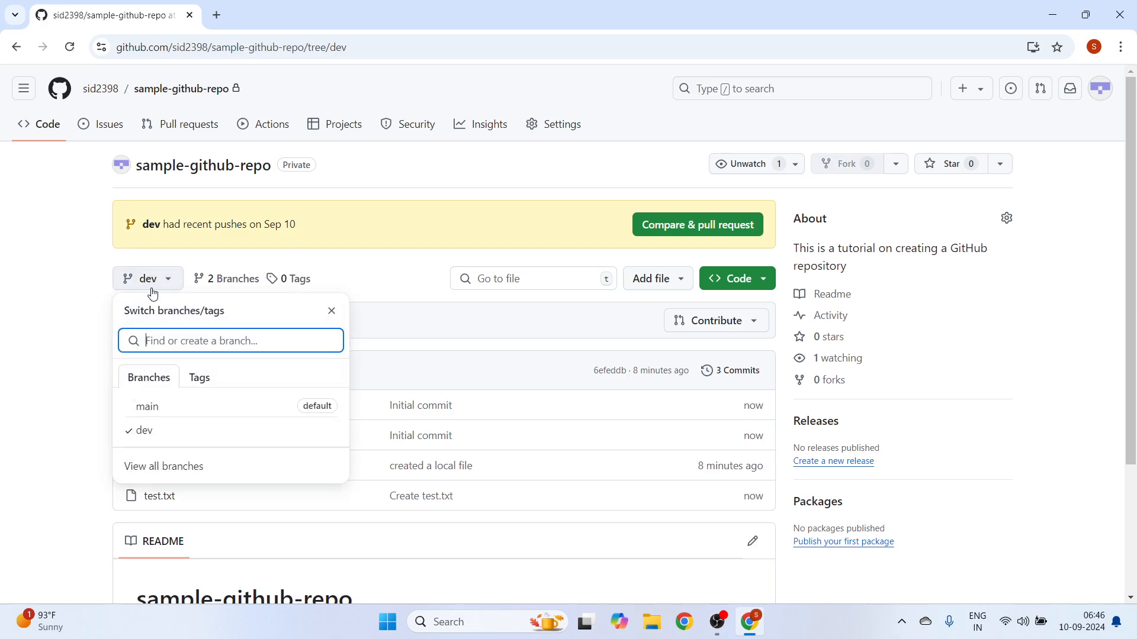
pyautogui.click(157, 434)
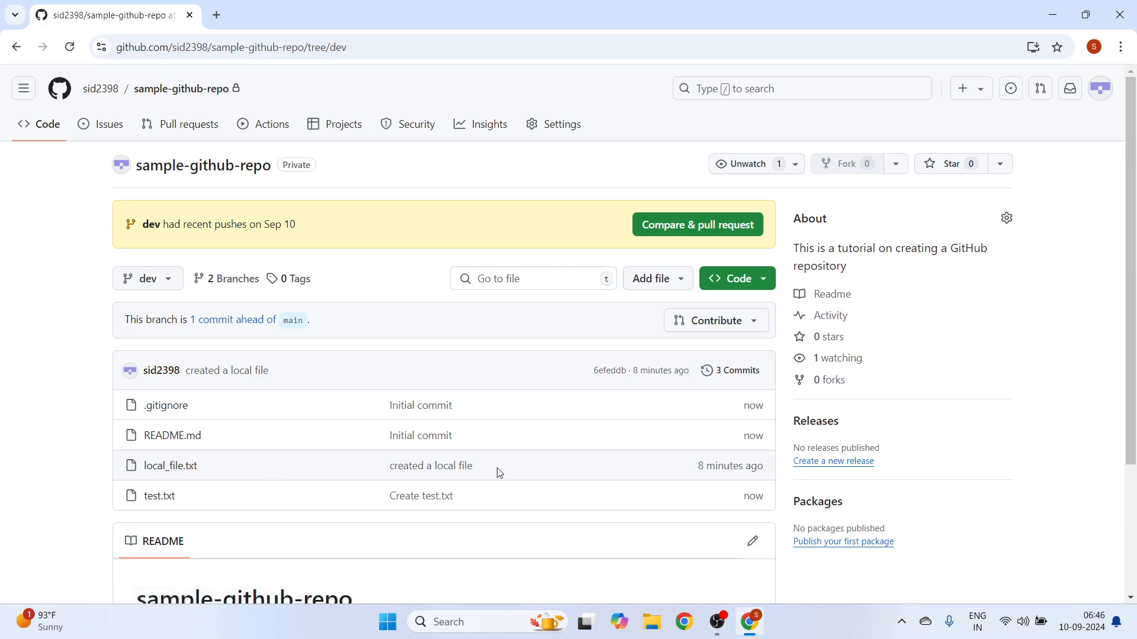
pyautogui.click(155, 287)
pyautogui.click(167, 408)
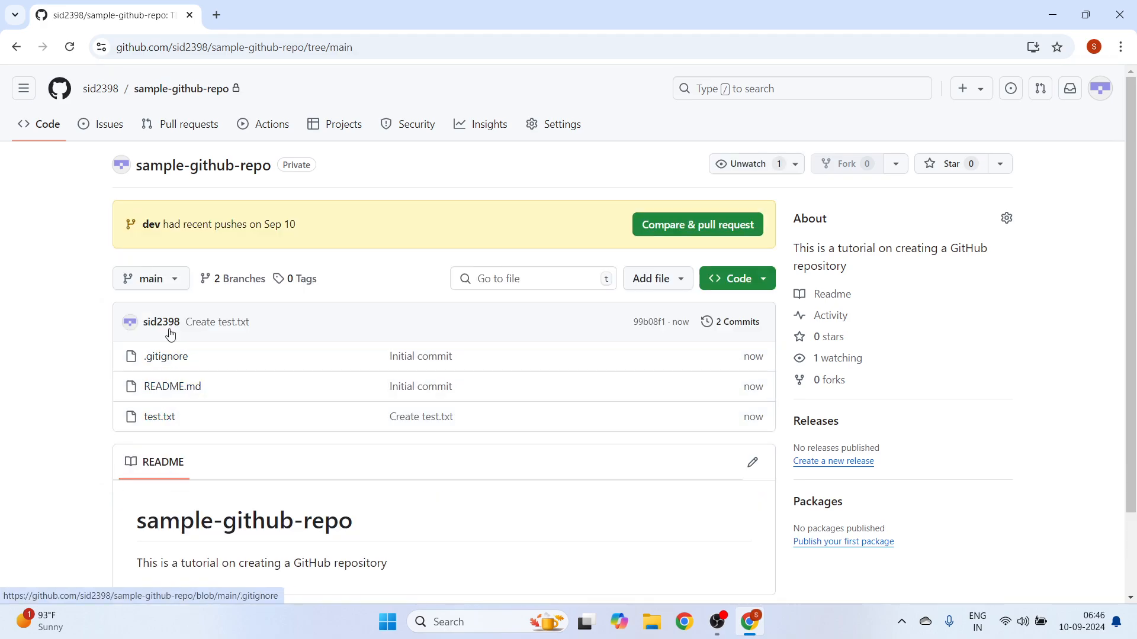
pyautogui.click(170, 293)
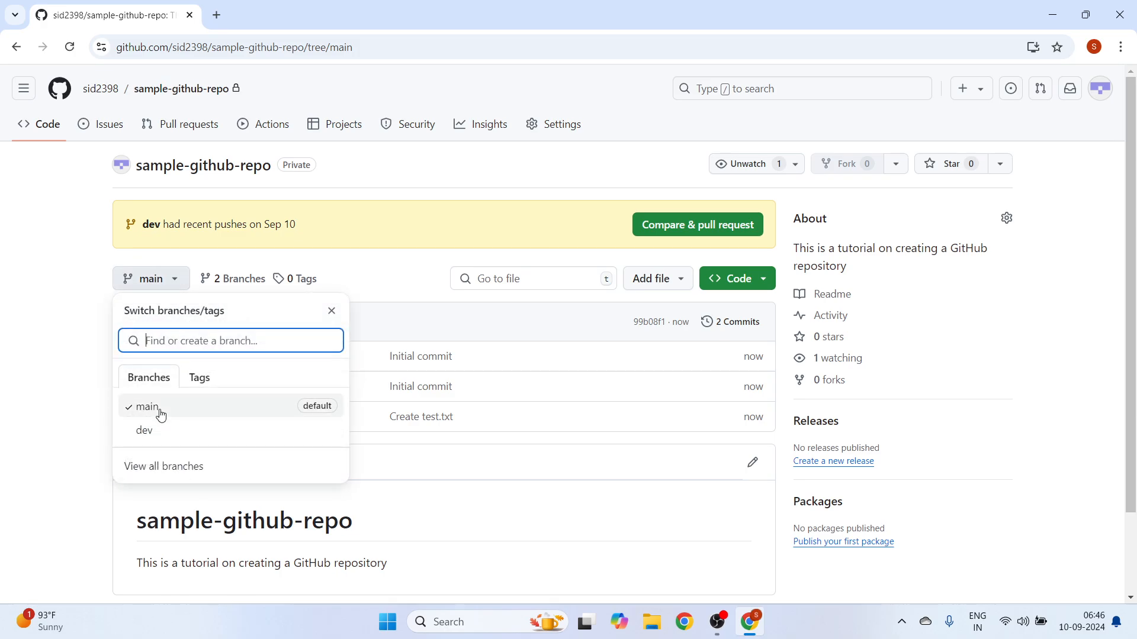
pyautogui.click(43, 311)
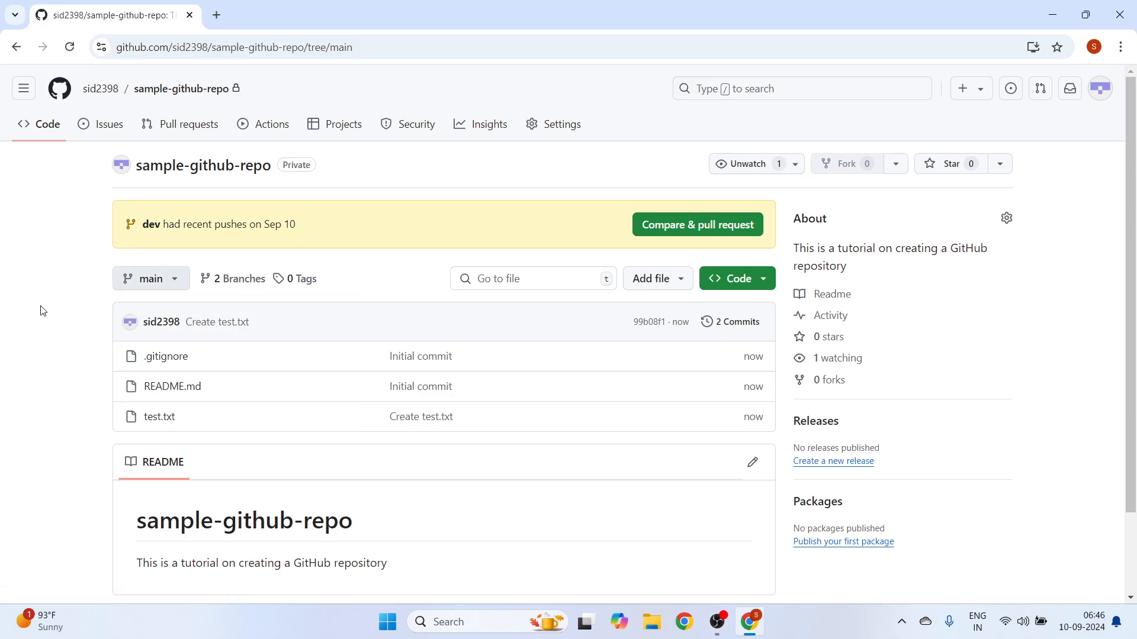
pyautogui.click(161, 289)
pyautogui.click(145, 431)
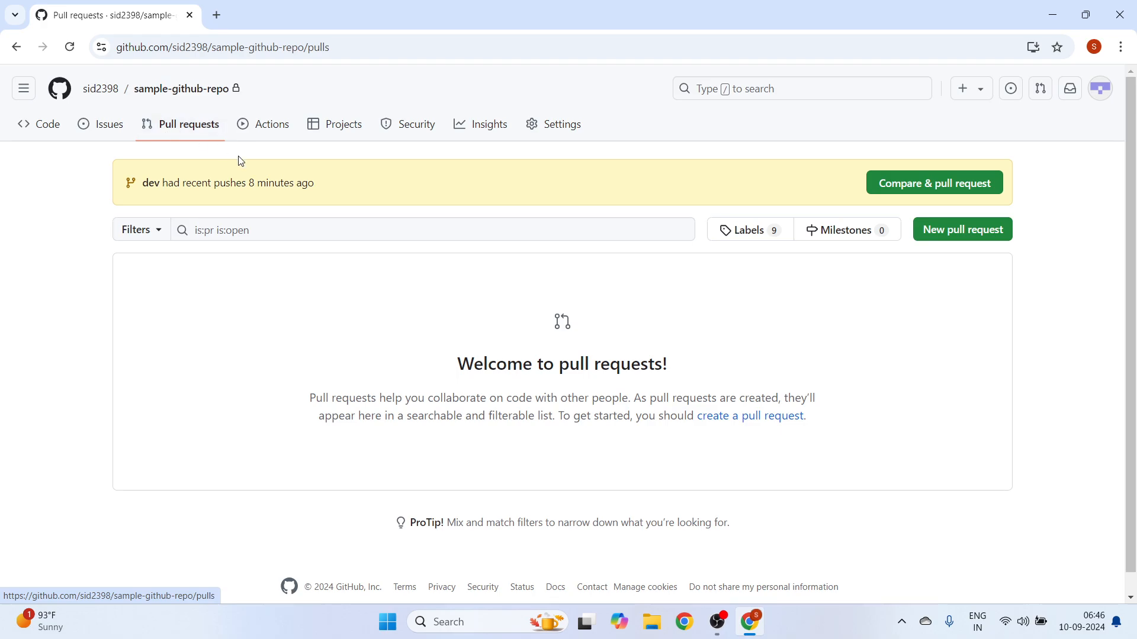
# - Start a new pull request comparison with main as the base branch and dev as the compare branch
pyautogui.click(959, 233)
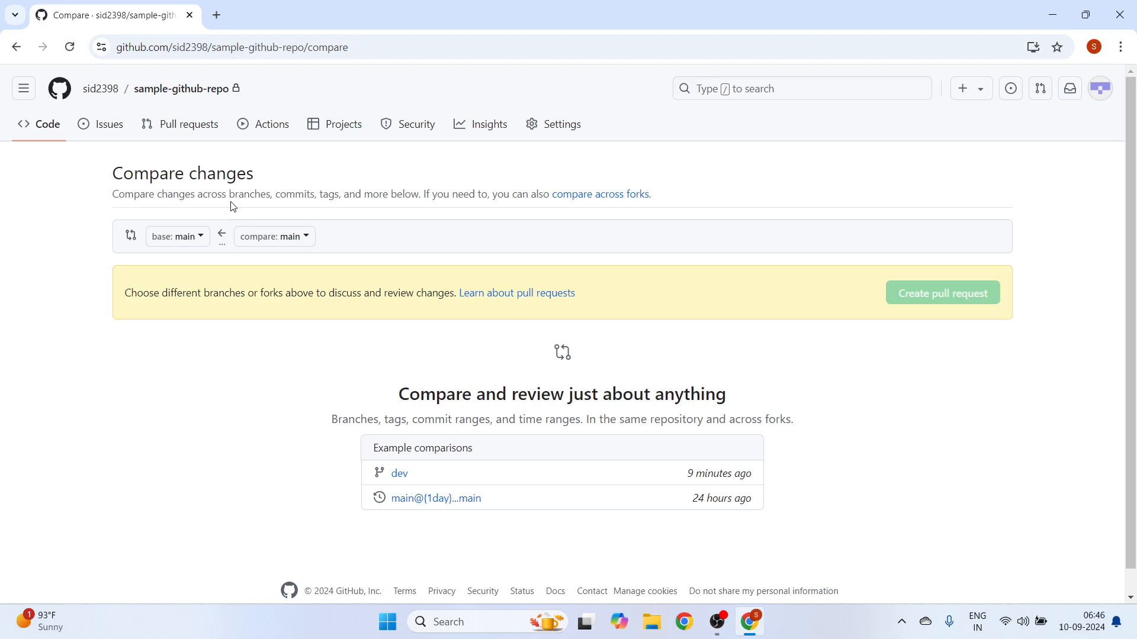
pyautogui.click(193, 241)
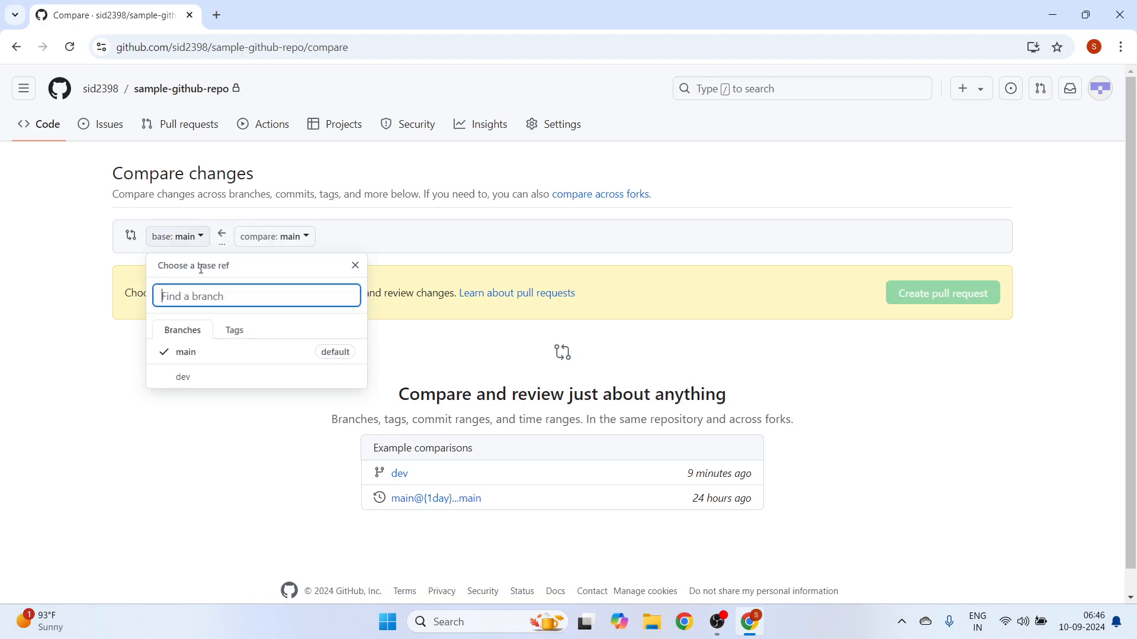
pyautogui.click(165, 492)
pyautogui.click(294, 247)
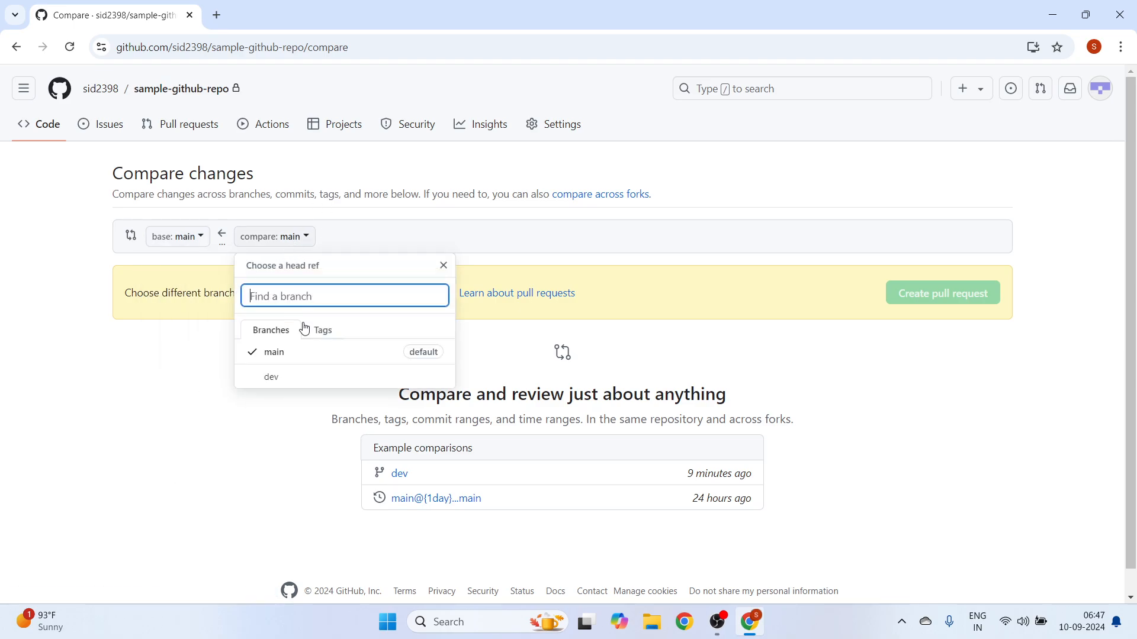
pyautogui.click(272, 377)
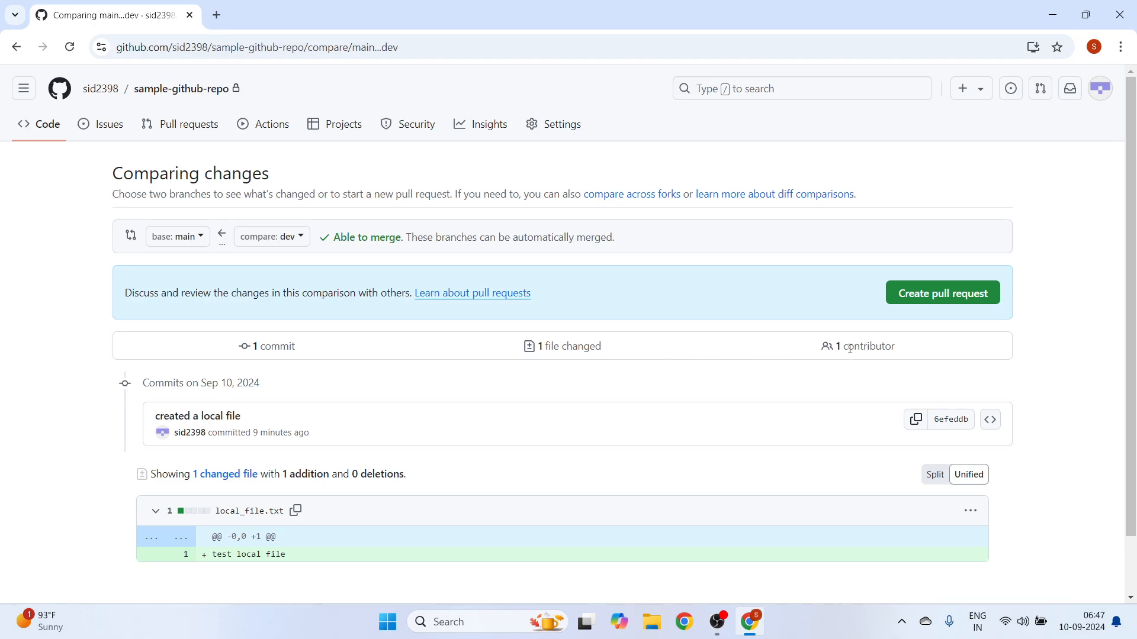
# - Review the commit and the local_file.txt diff between main and dev, and open the pull request form
pyautogui.scroll(-2, 849, 348)
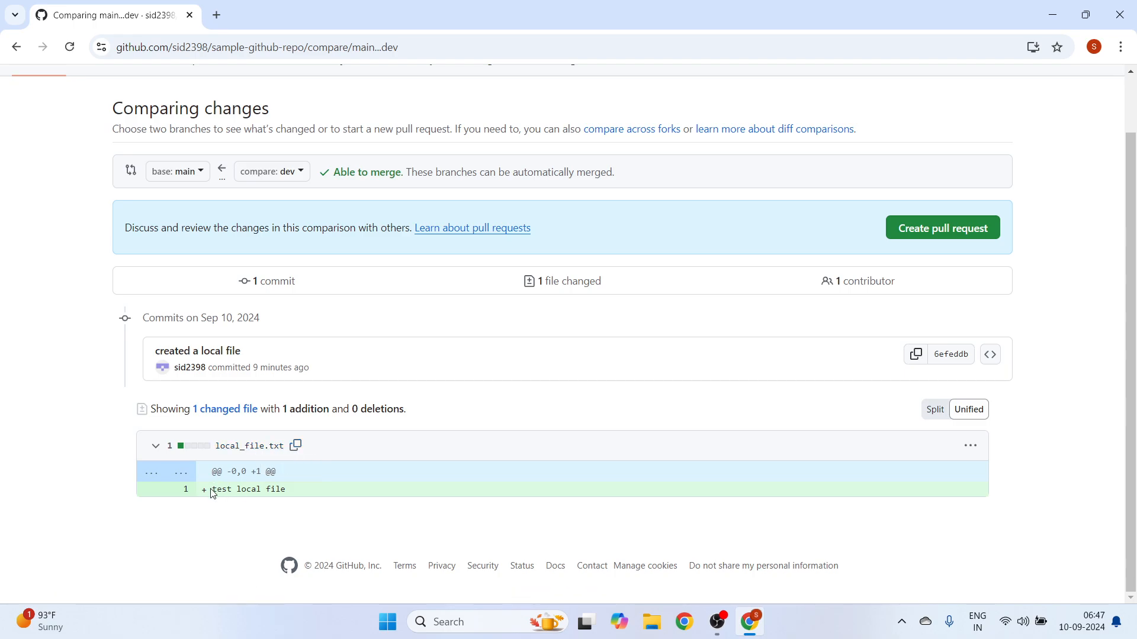
pyautogui.scroll(1, 309, 509)
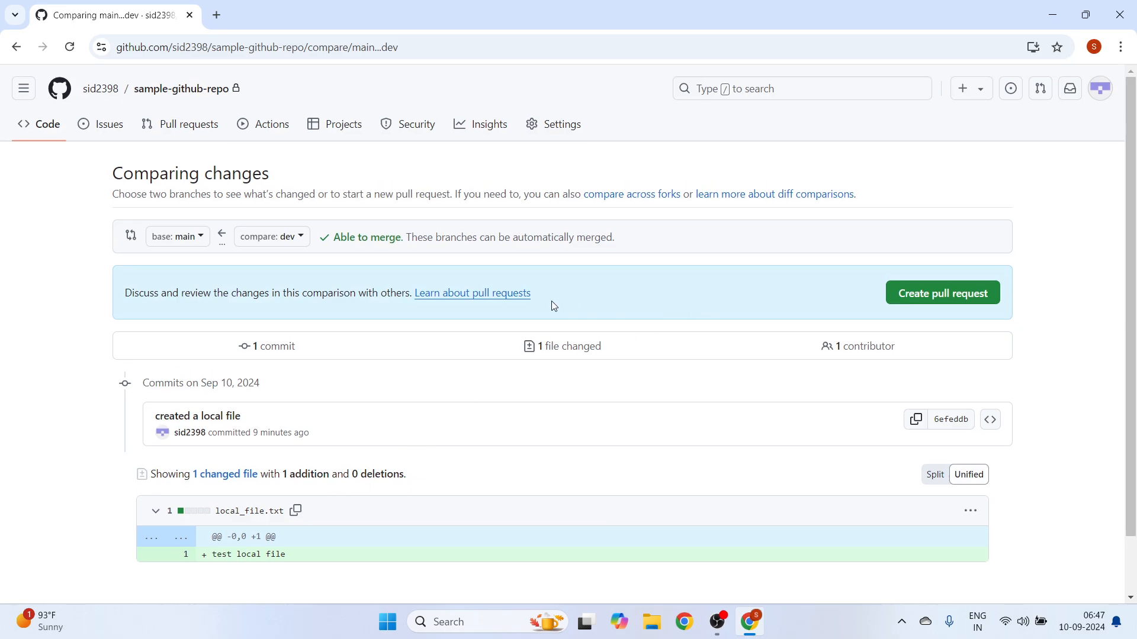
pyautogui.scroll(-1, 595, 419)
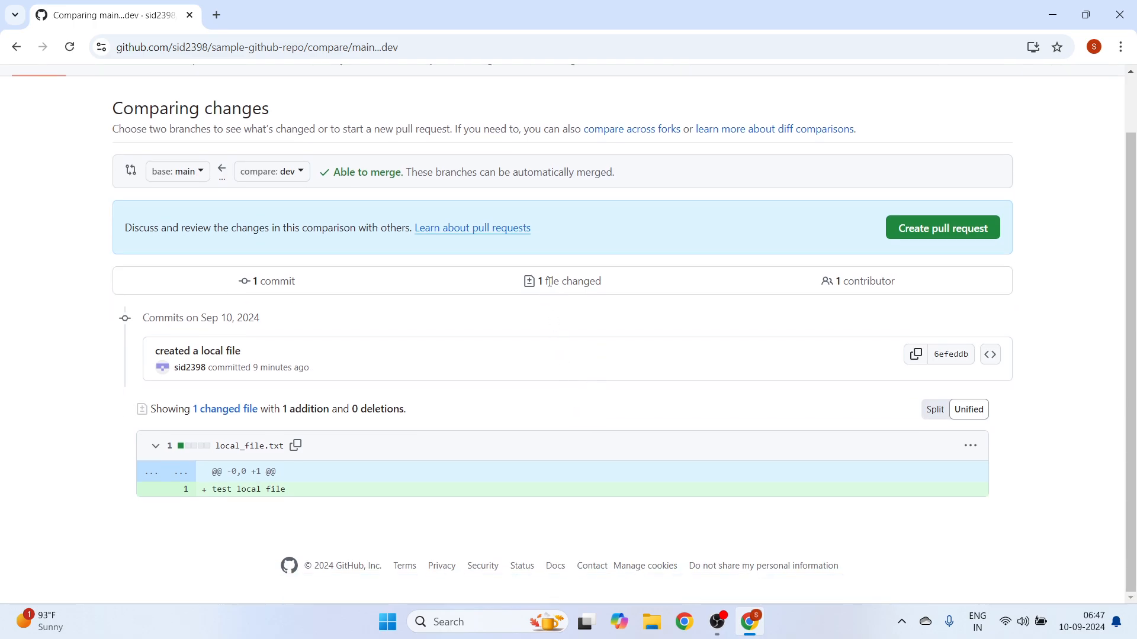
pyautogui.scroll(1, 546, 298)
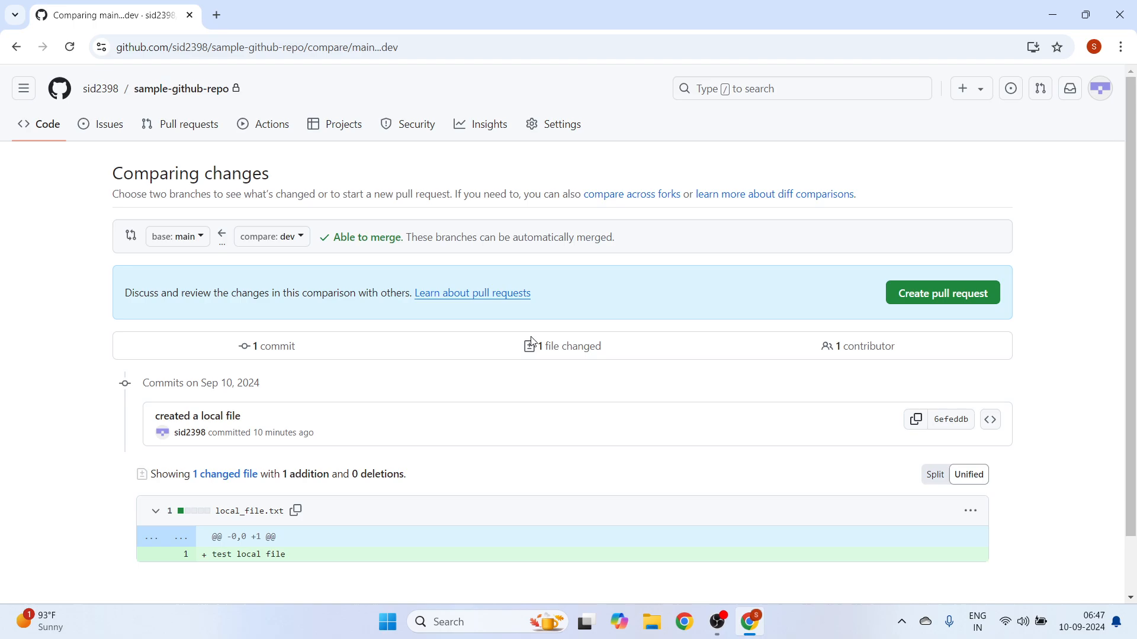
pyautogui.click(927, 294)
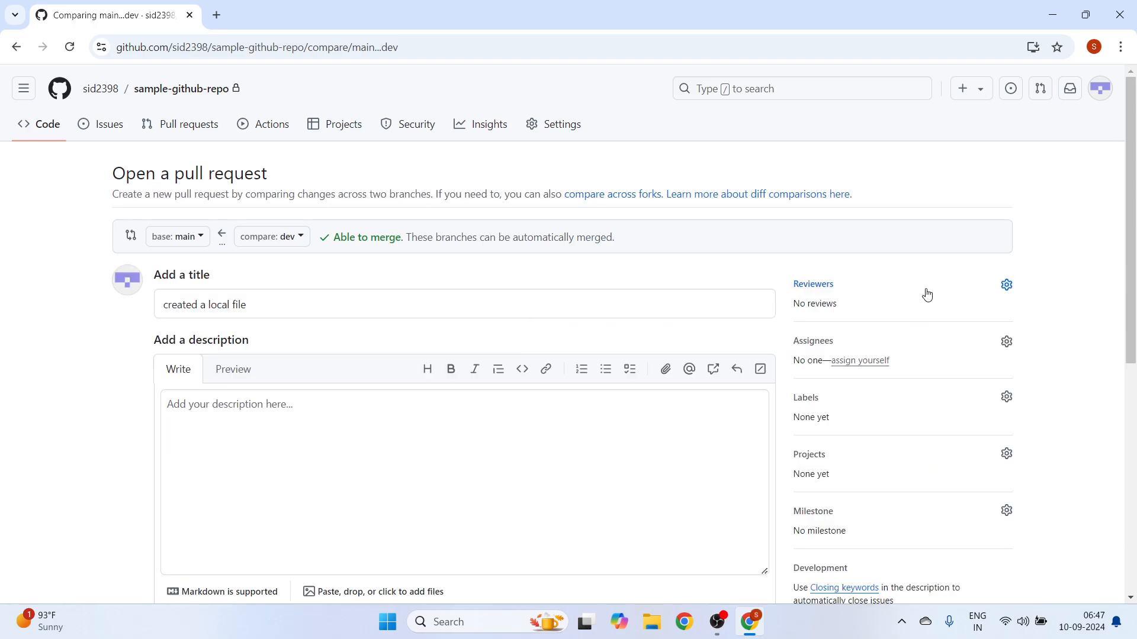
# - Check the available reviewers and assign the new pull request to yourself
pyautogui.click(1007, 285)
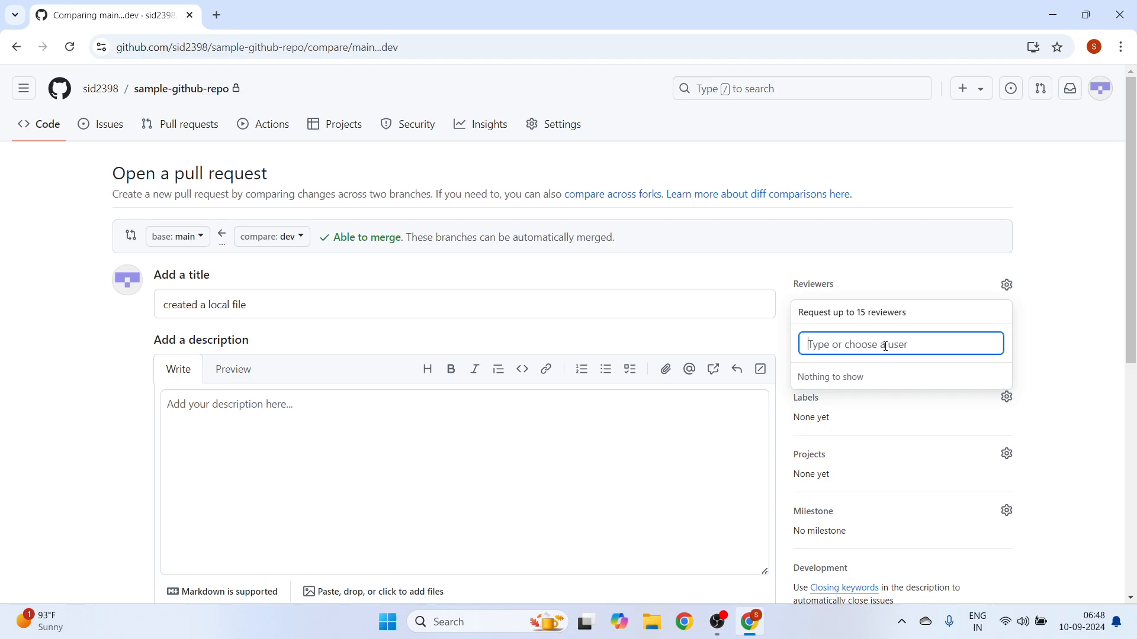
pyautogui.click(1055, 326)
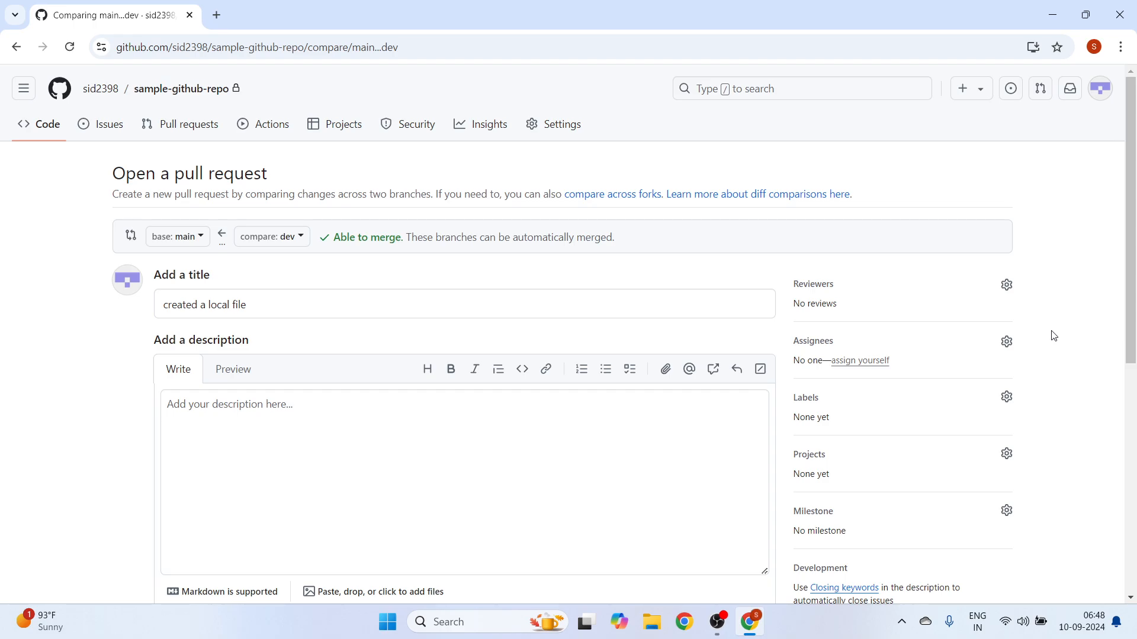
pyautogui.click(866, 363)
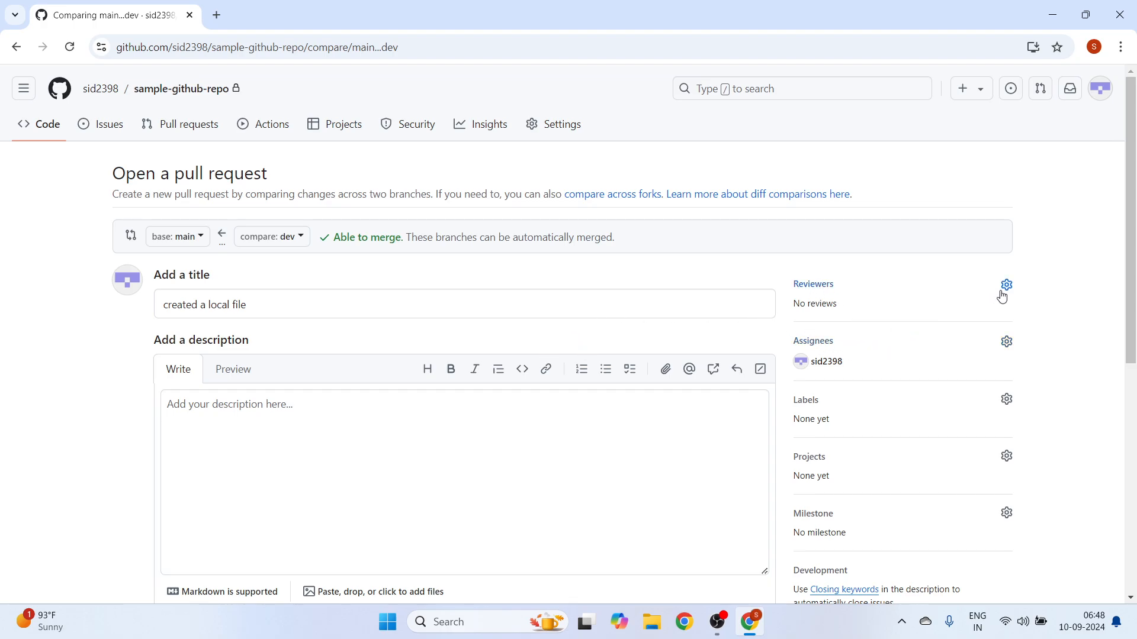
# - Examine the pull request form, its creation options including draft, and the list of reviewers that can be requested
pyautogui.scroll(-2, 974, 314)
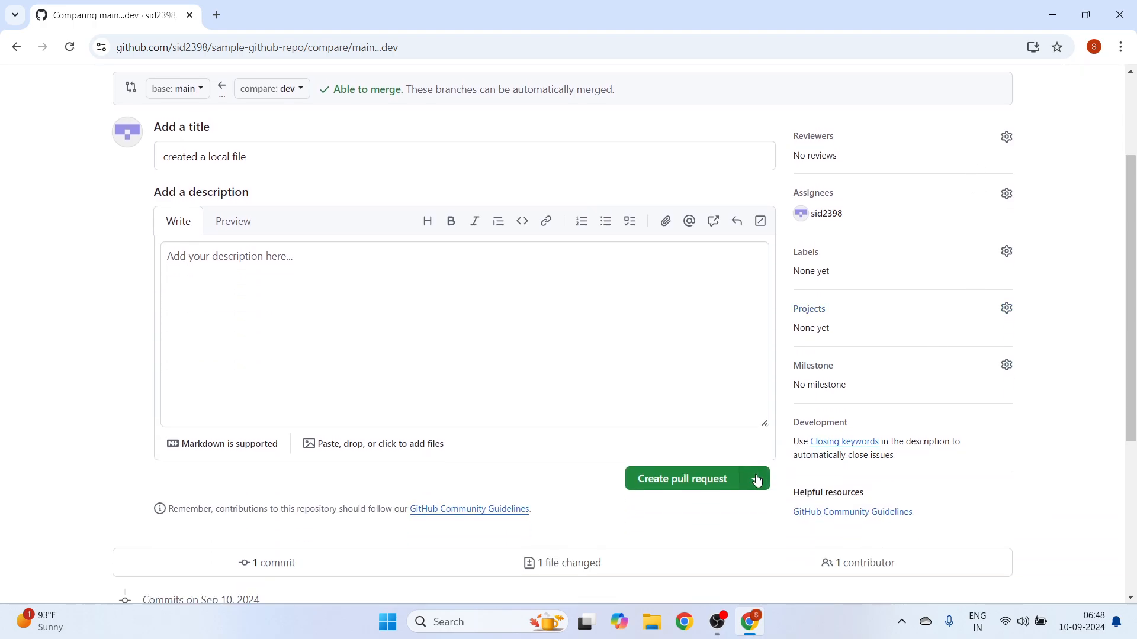
pyautogui.click(755, 482)
pyautogui.scroll(-2, 721, 495)
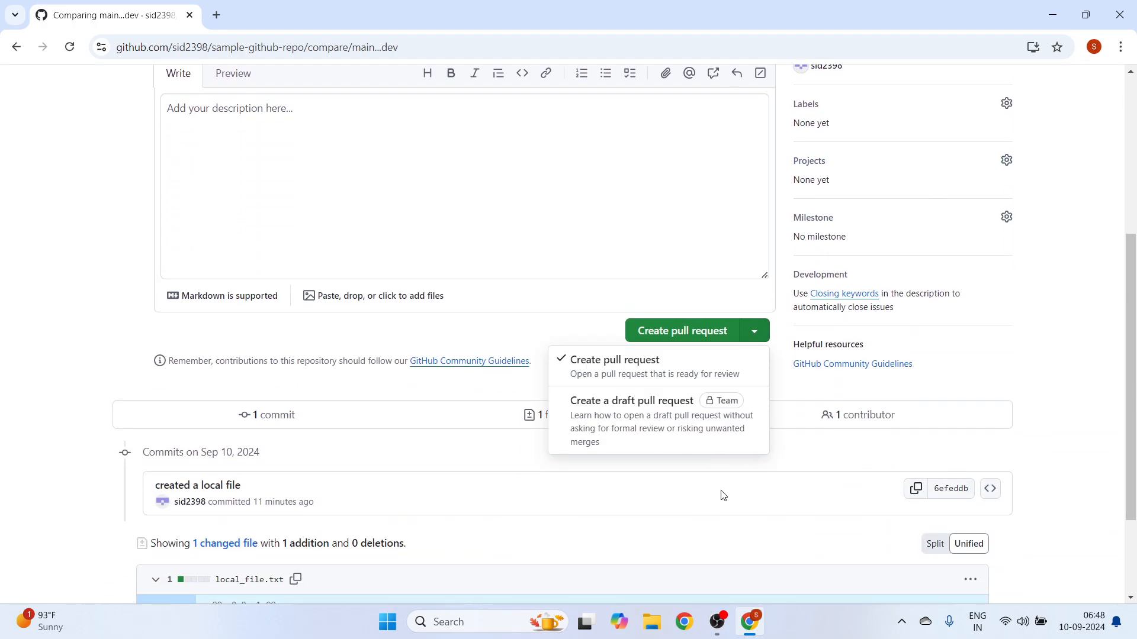
pyautogui.scroll(1, 1023, 437)
pyautogui.click(1080, 406)
pyautogui.scroll(3, 1060, 391)
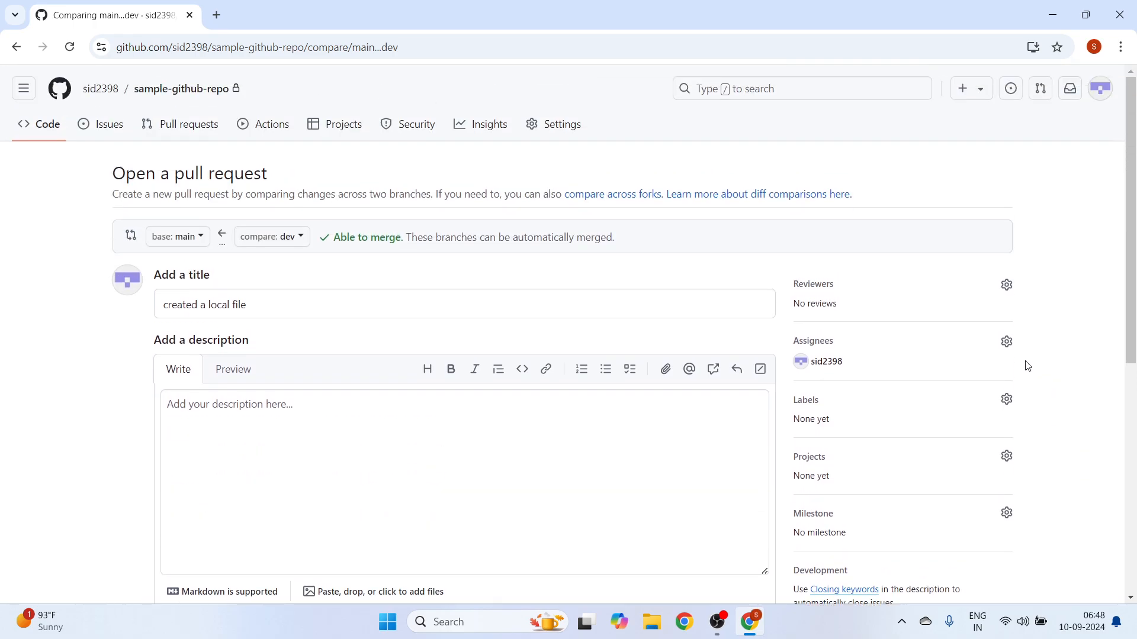
pyautogui.scroll(-2, 707, 311)
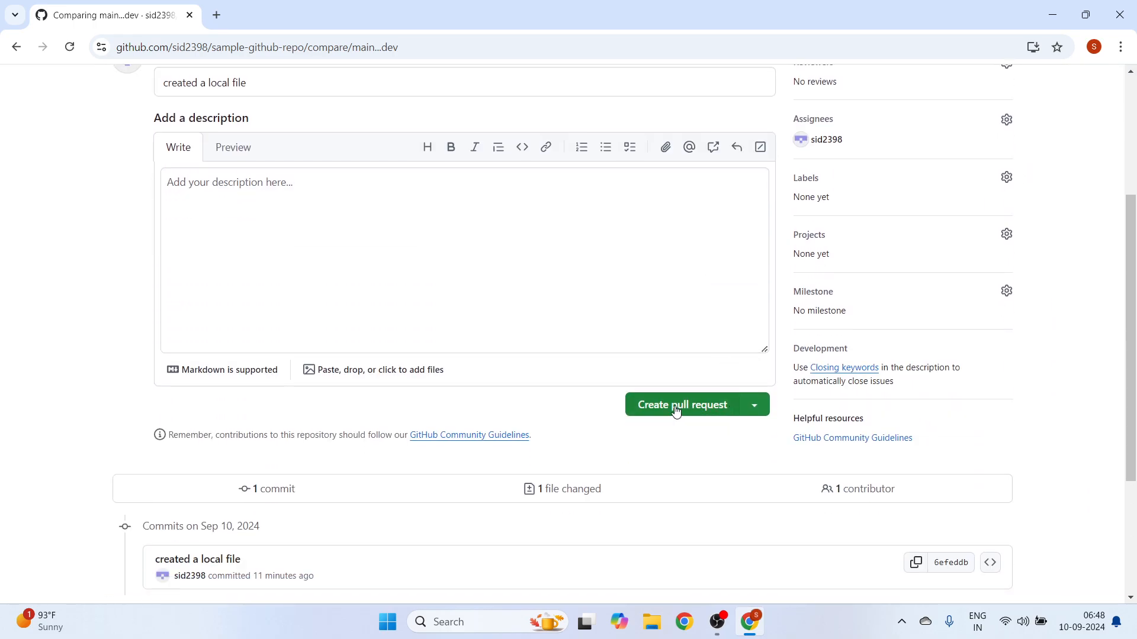
pyautogui.scroll(1, 974, 407)
pyautogui.scroll(1, 977, 407)
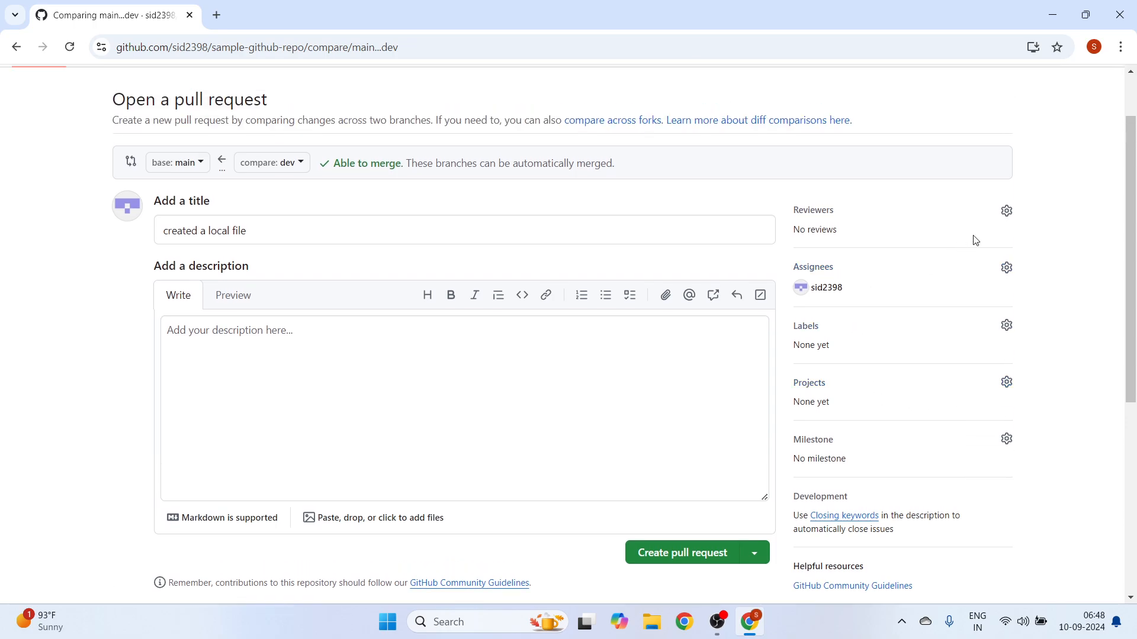
pyautogui.click(1005, 212)
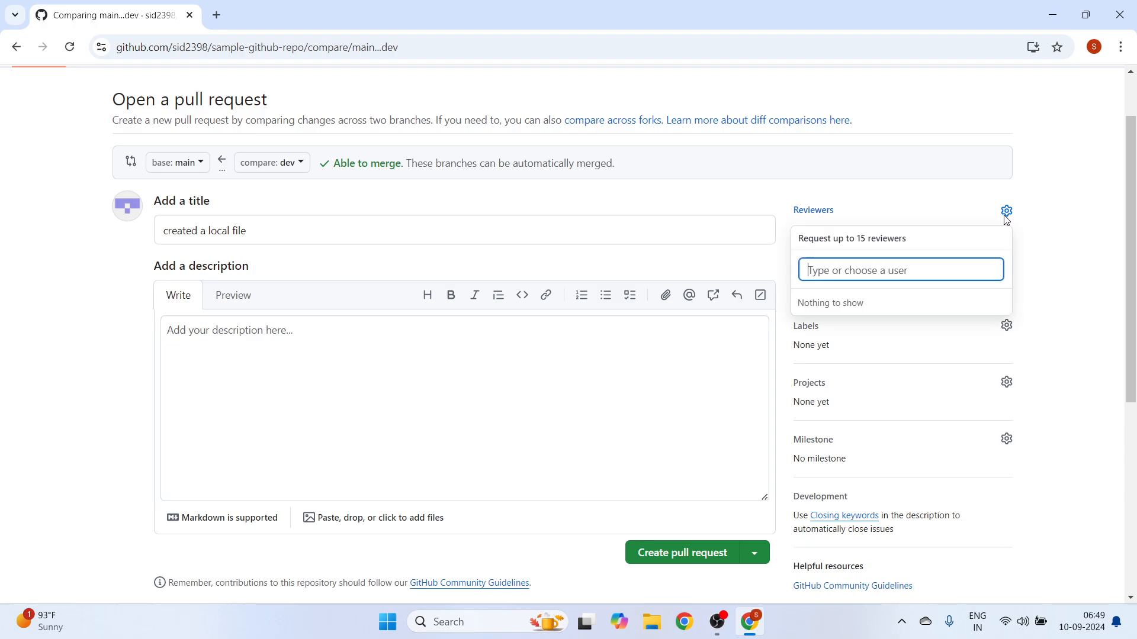
pyautogui.click(1046, 266)
# - Create the regular, ready-for-review pull request from dev into main
pyautogui.scroll(-1, 687, 343)
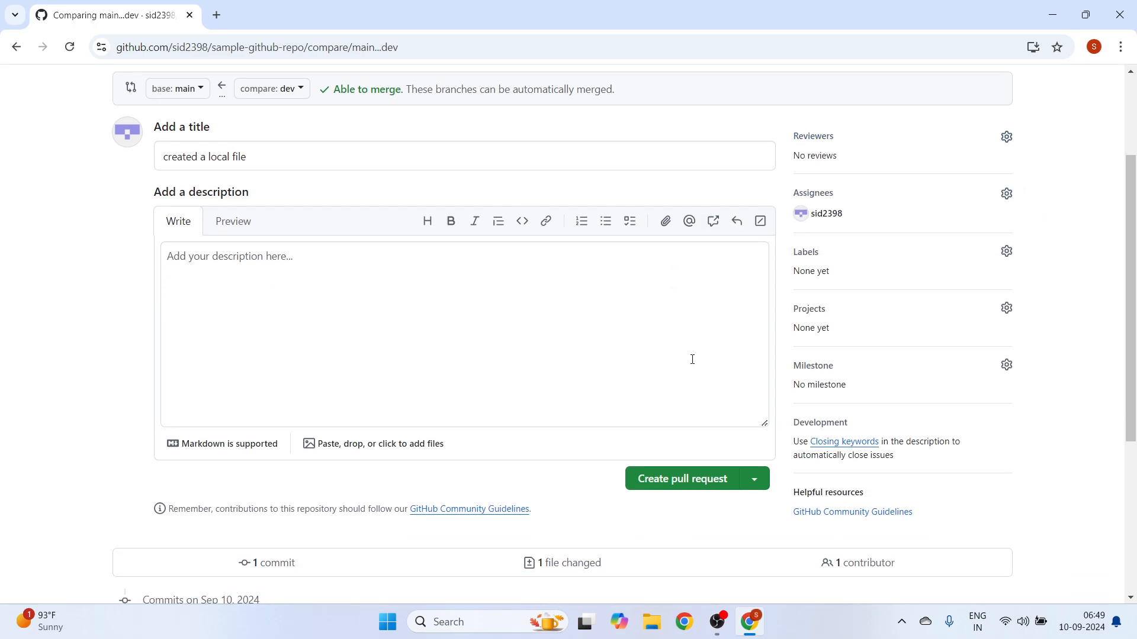
pyautogui.click(754, 480)
pyautogui.click(682, 480)
pyautogui.click(682, 481)
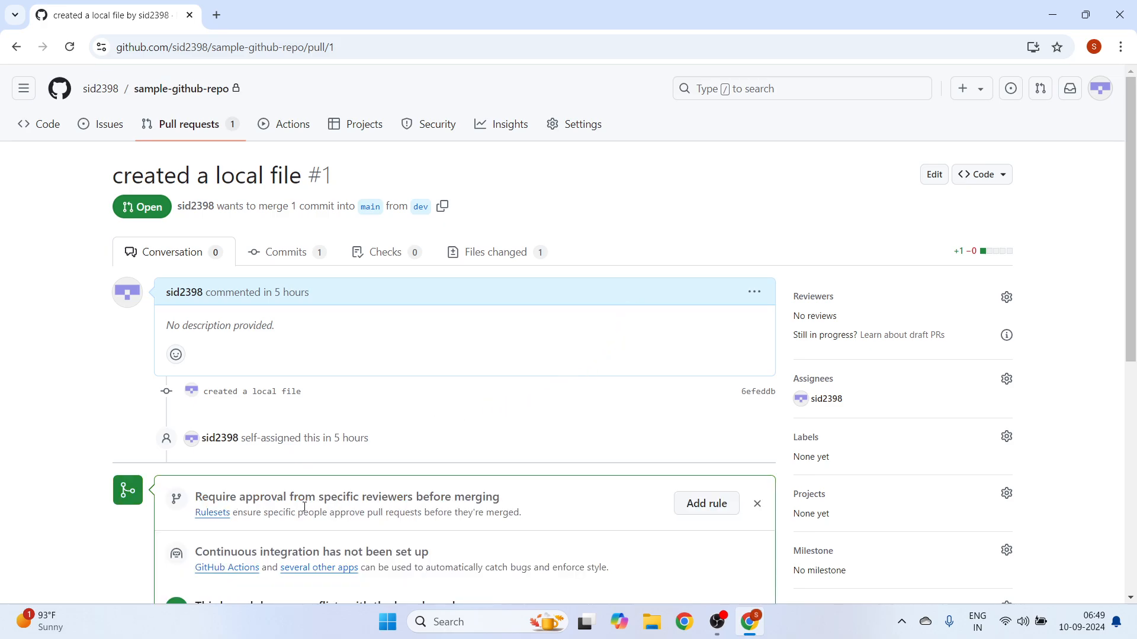
# - Examine the open pull request's conversation, approval and conflict checks, available merge methods and reviewer settings
pyautogui.scroll(-4, 416, 469)
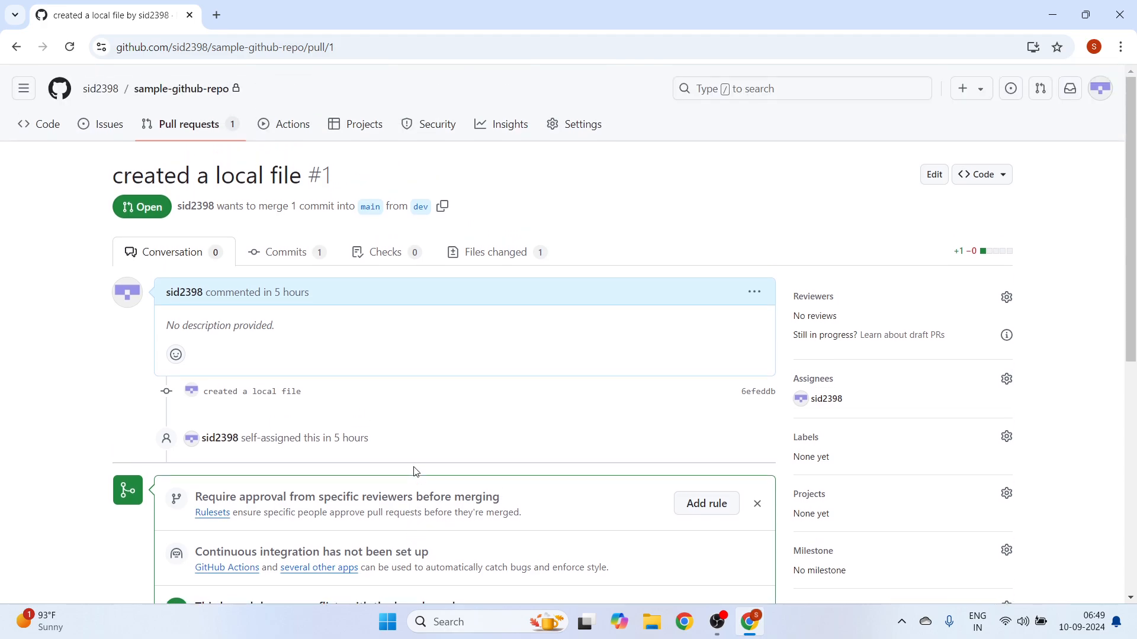
pyautogui.scroll(4, 450, 427)
pyautogui.scroll(-4, 459, 408)
pyautogui.scroll(4, 269, 437)
pyautogui.scroll(-3, 269, 441)
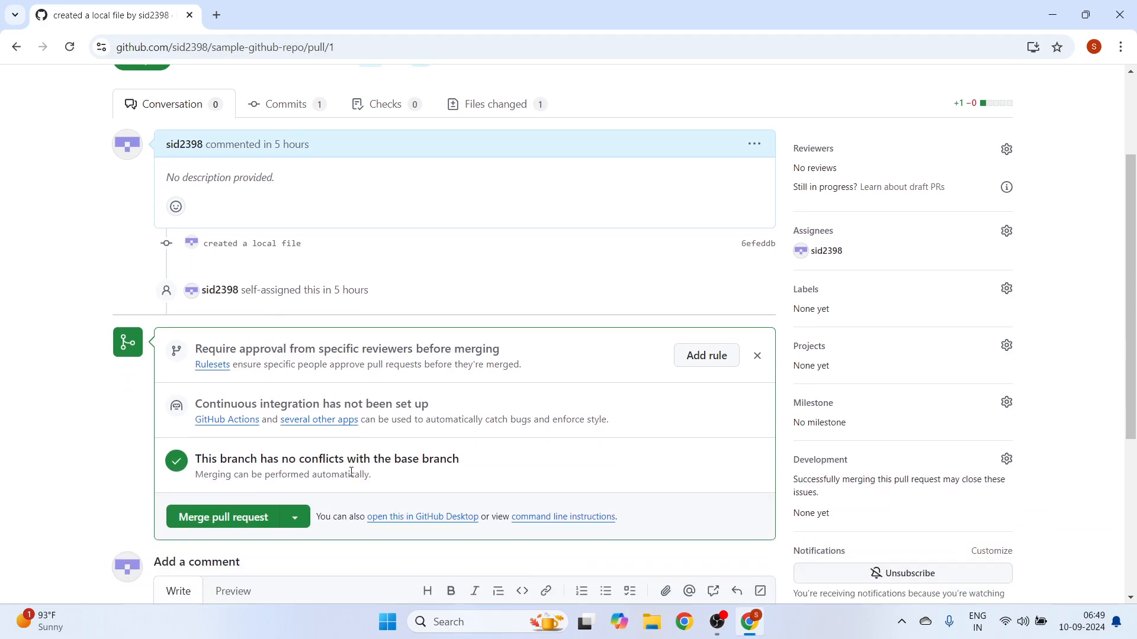
pyautogui.click(295, 518)
pyautogui.scroll(-1, 283, 519)
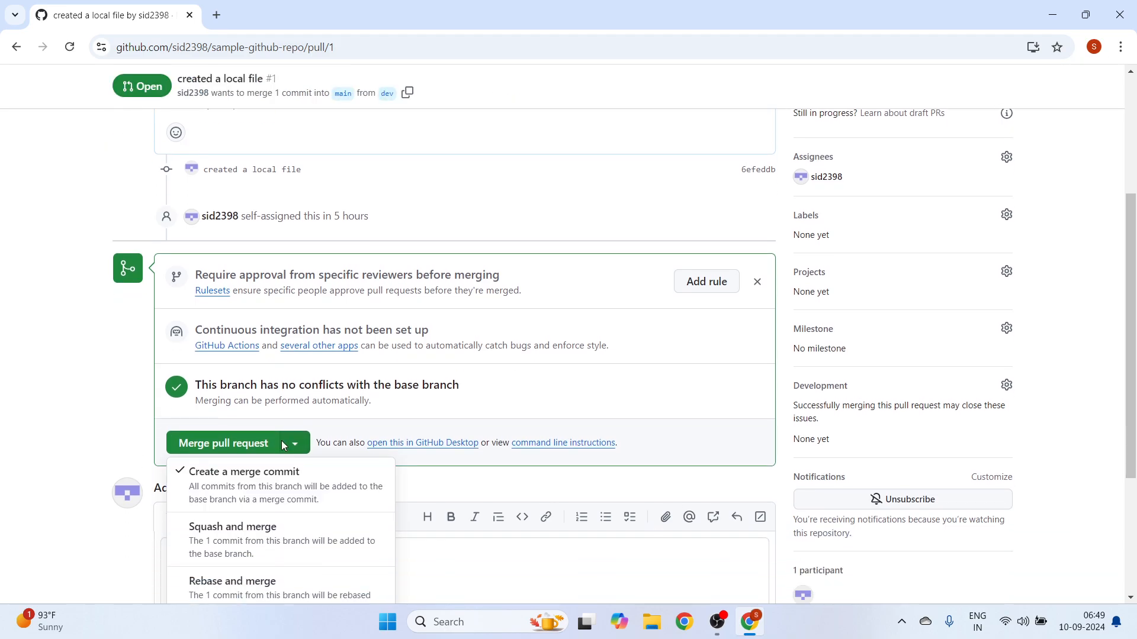
pyautogui.click(69, 399)
pyautogui.scroll(2, 695, 399)
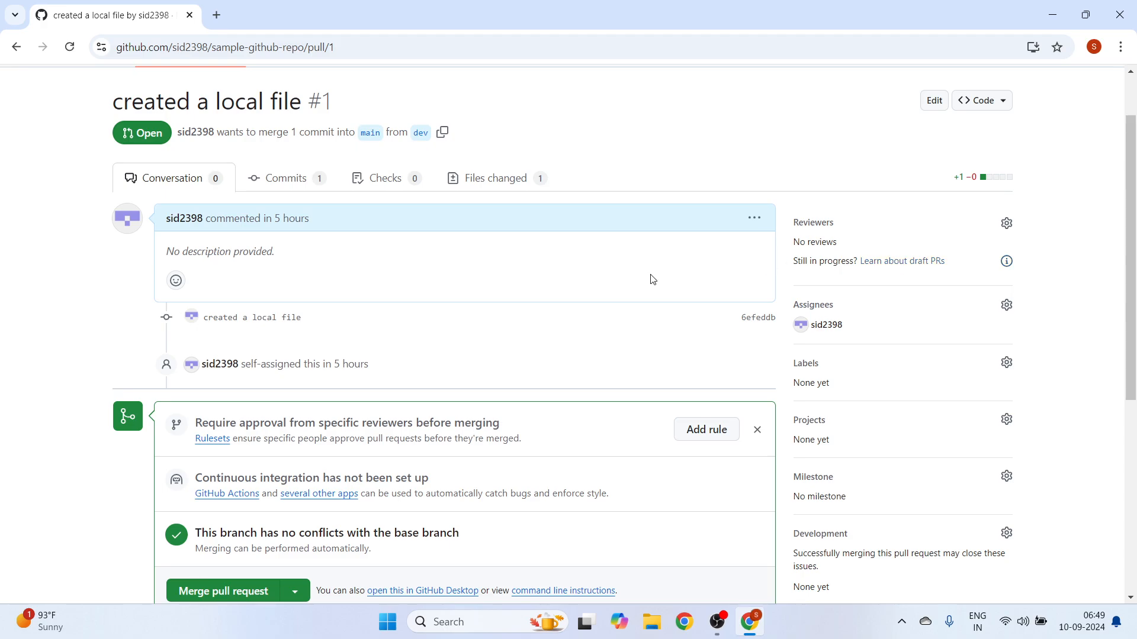
pyautogui.scroll(-2, 285, 391)
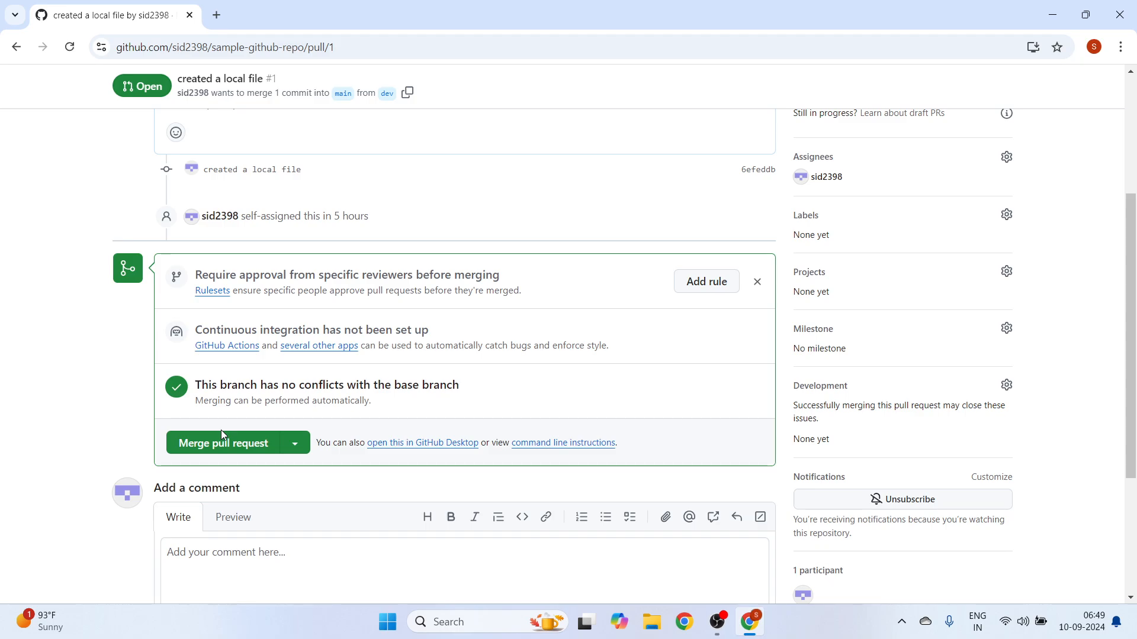
pyautogui.scroll(1, 852, 280)
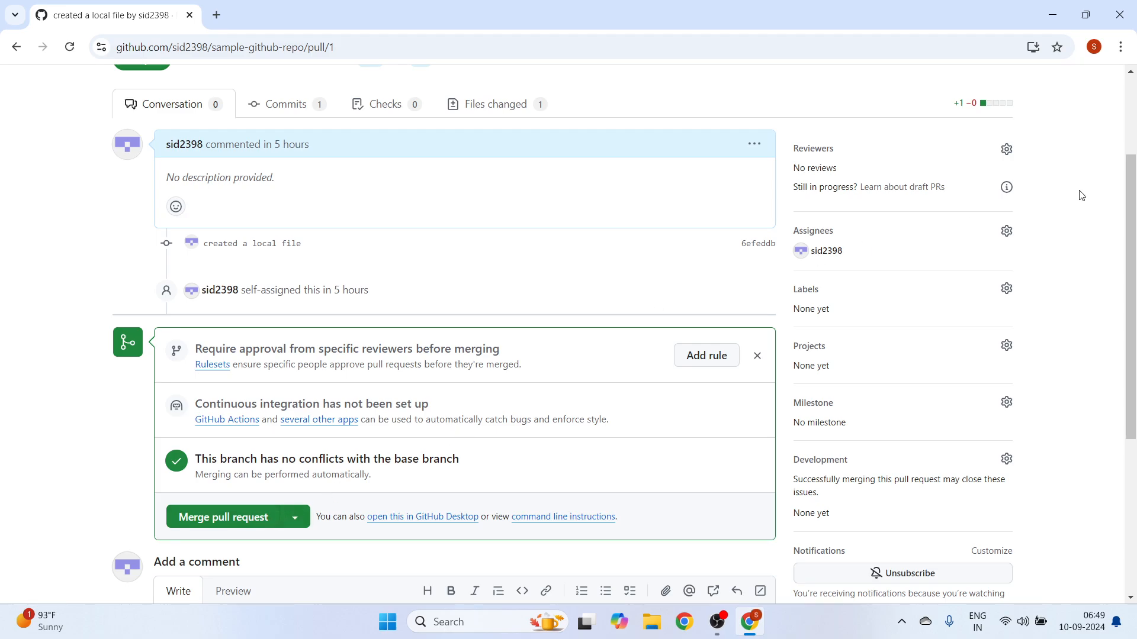
pyautogui.scroll(1, 1082, 195)
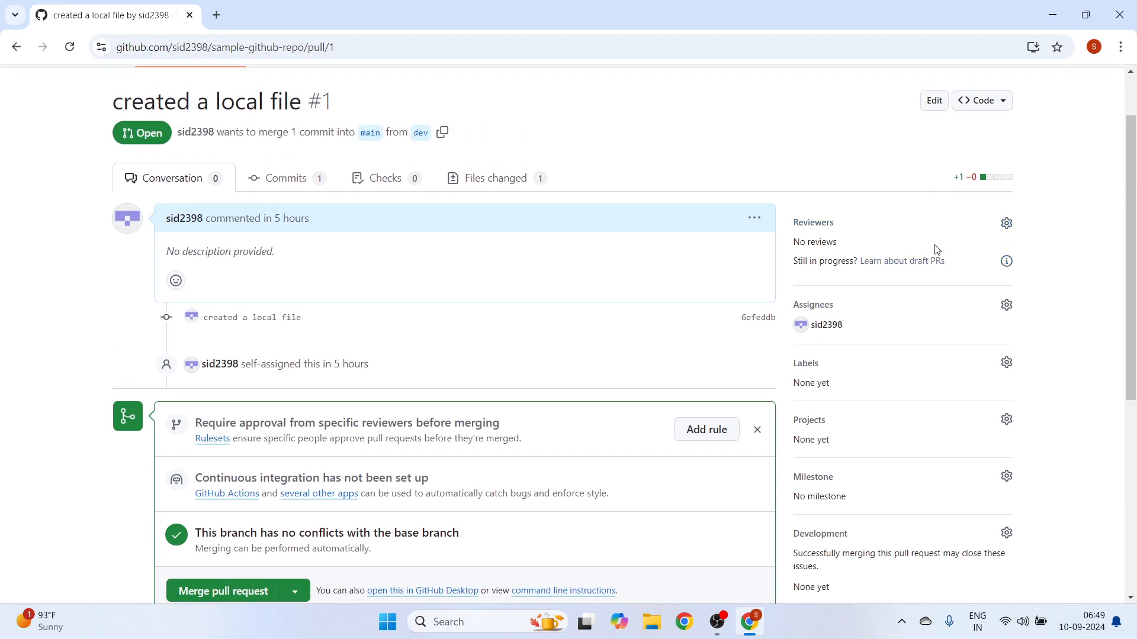
# - Merge the open pull request from dev into main with a merge commit, keeping the default commit message
pyautogui.scroll(-2, 532, 385)
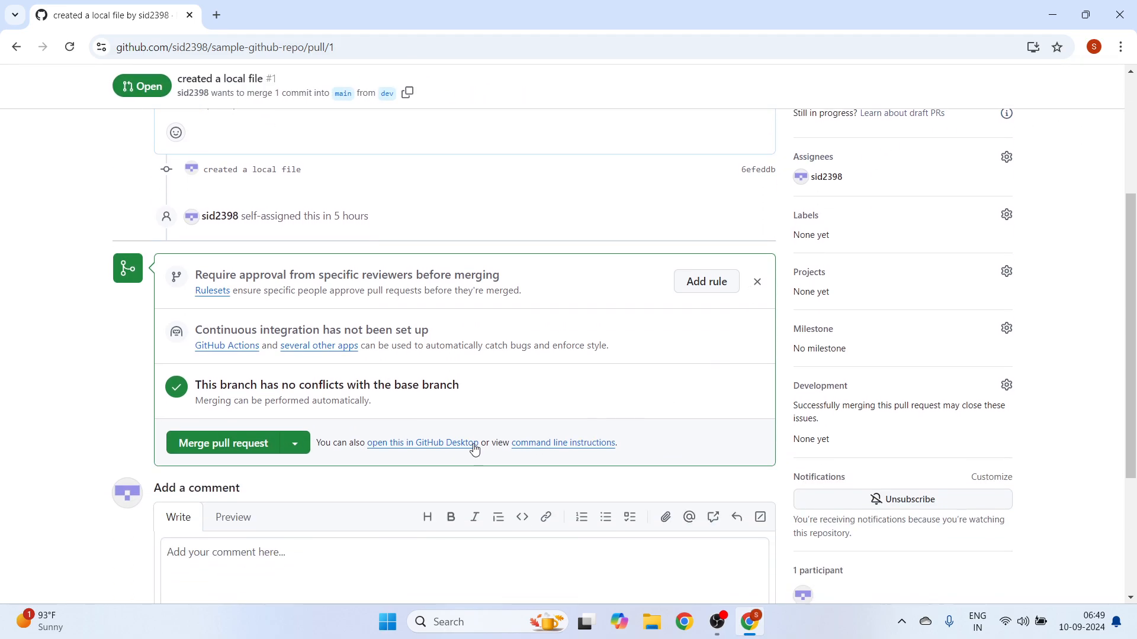
pyautogui.click(198, 445)
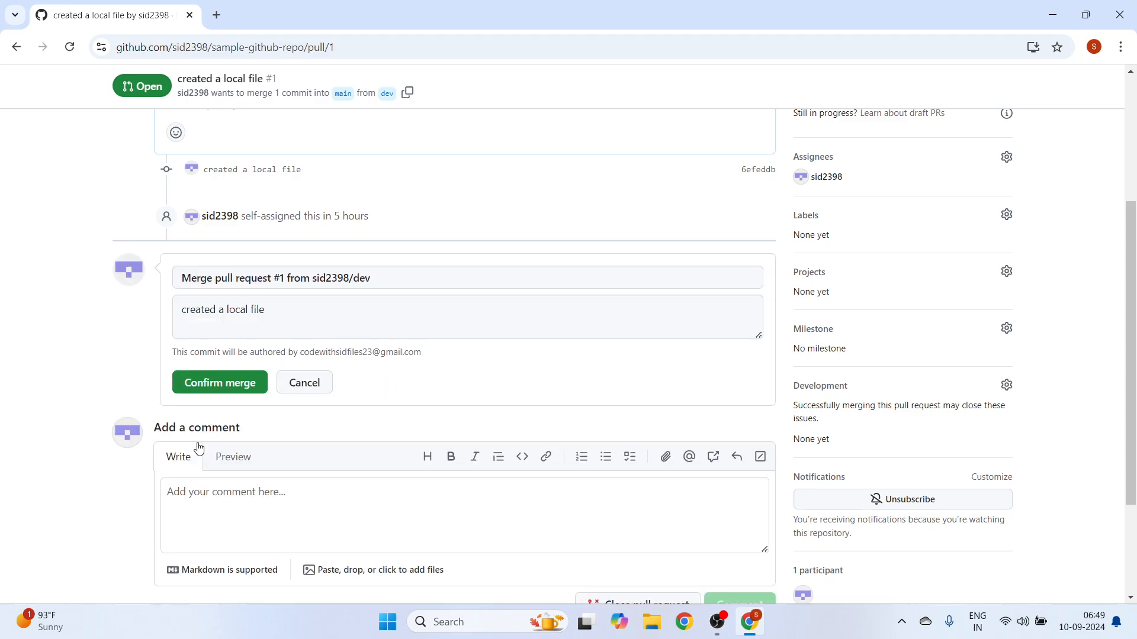
pyautogui.click(238, 385)
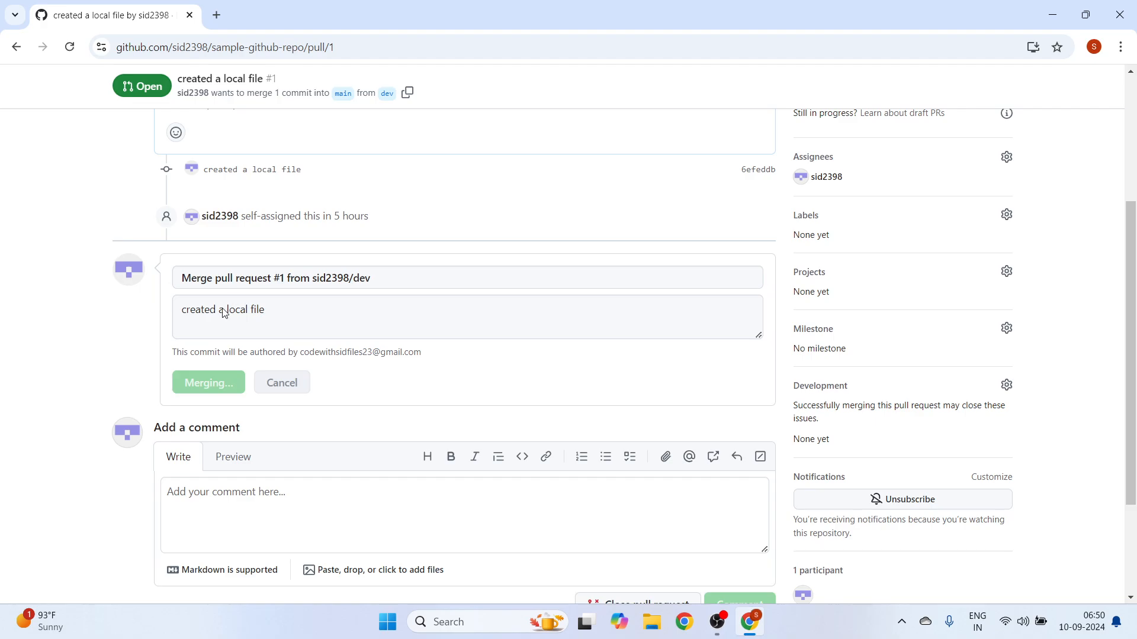
pyautogui.scroll(4, 330, 325)
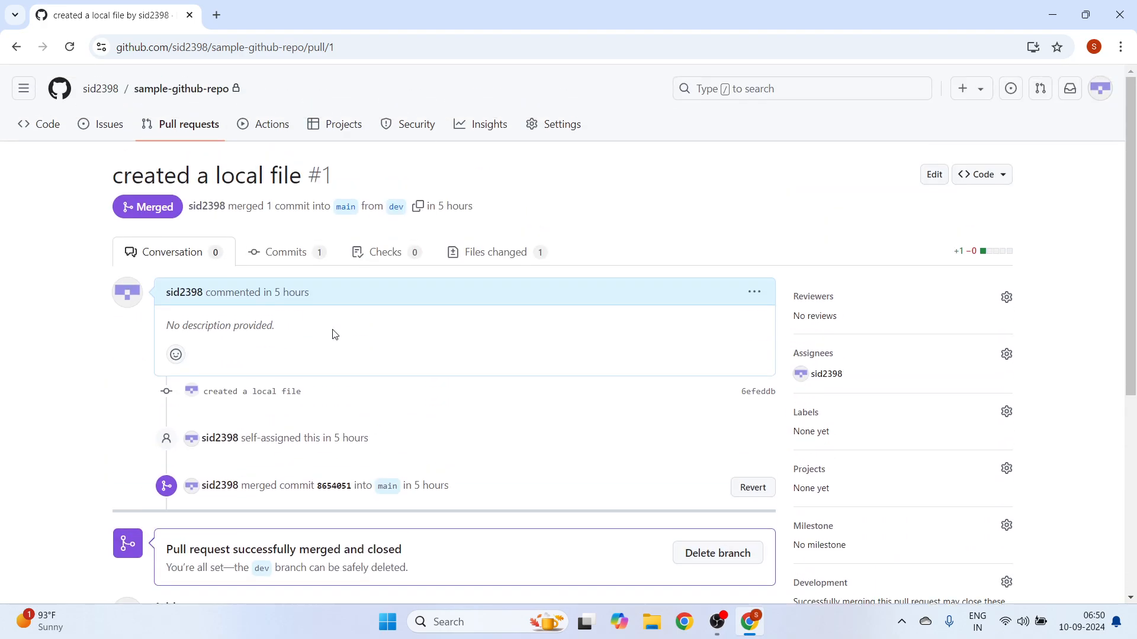
pyautogui.scroll(-1, 342, 398)
pyautogui.scroll(1, 367, 504)
# - From the repository's main branch, open its commit history and examine the file changes in the pull request #1 merge commit
pyautogui.click(181, 96)
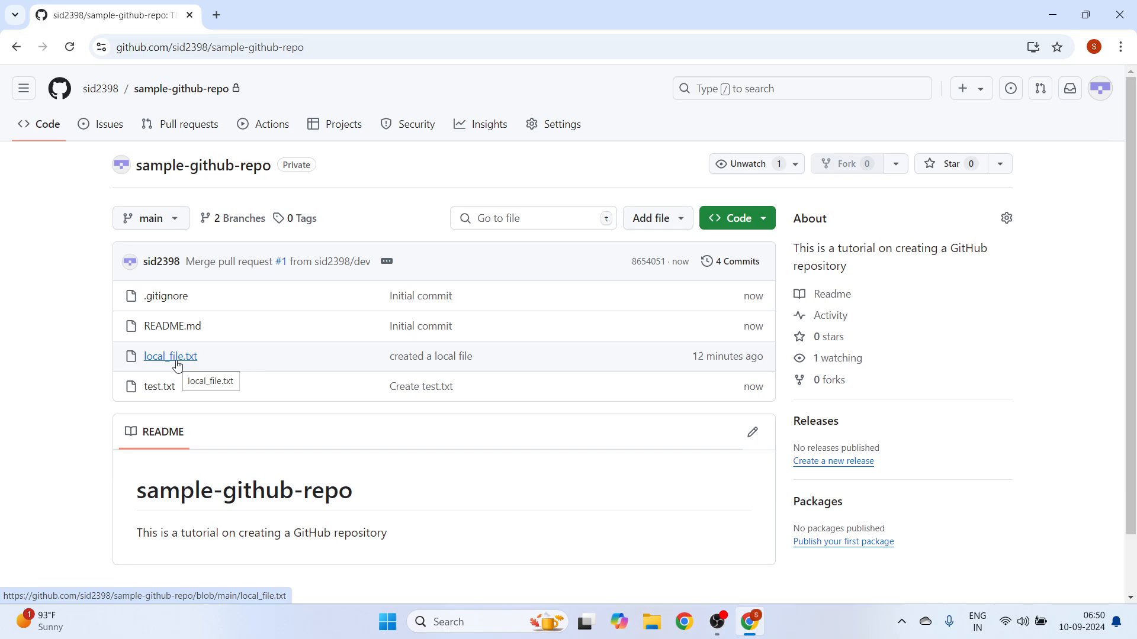
pyautogui.click(739, 264)
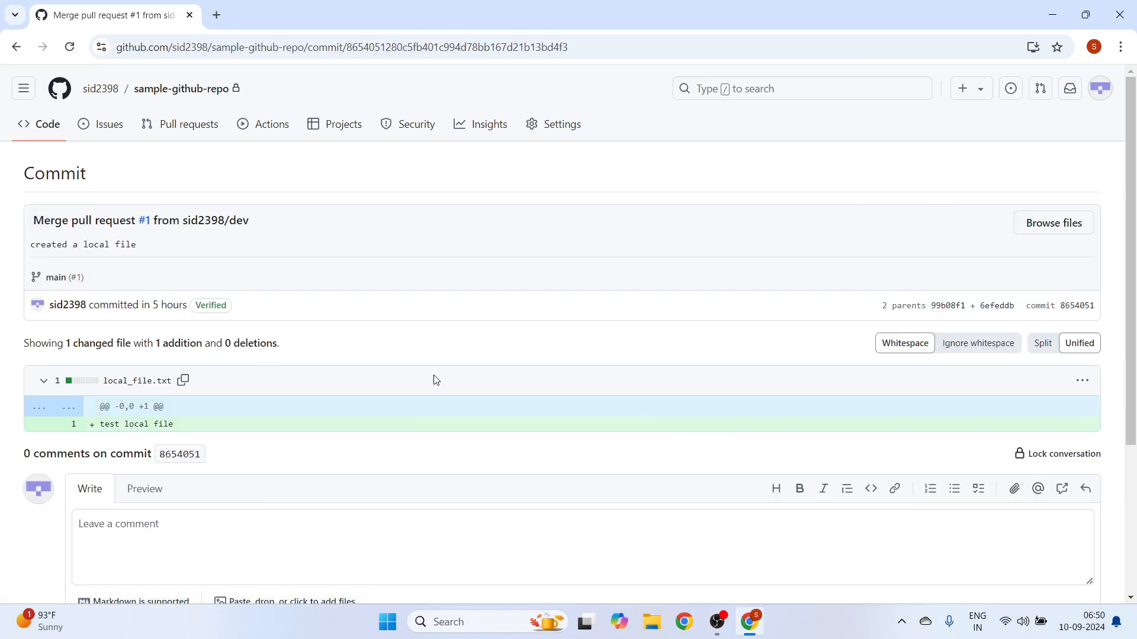
pyautogui.scroll(-3, 436, 379)
pyautogui.scroll(2, 432, 385)
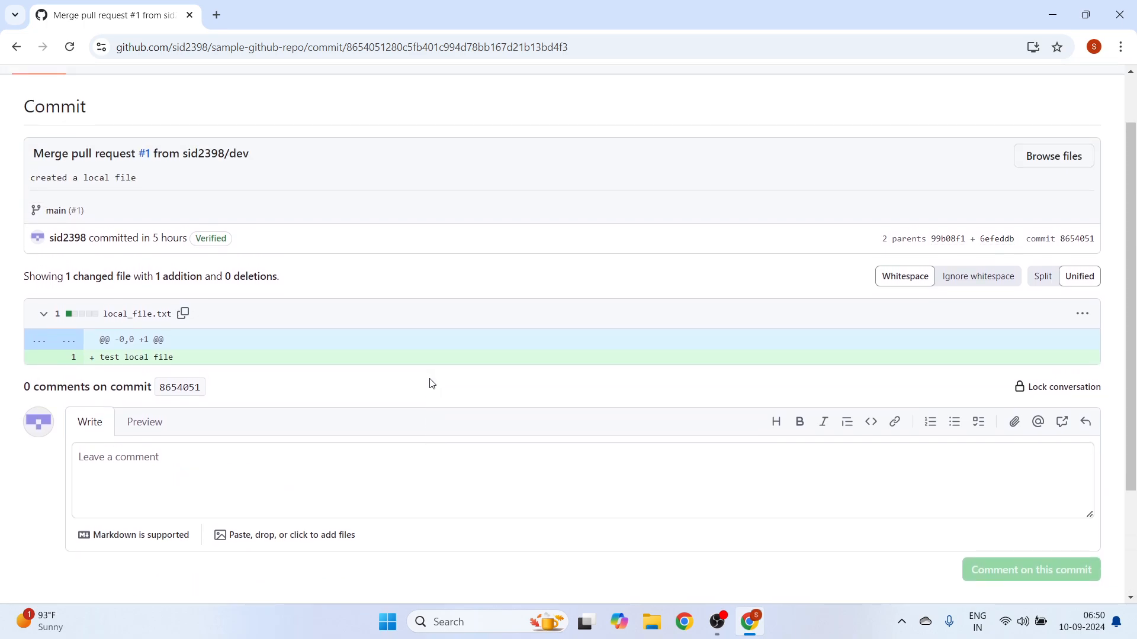
pyautogui.scroll(1, 128, 369)
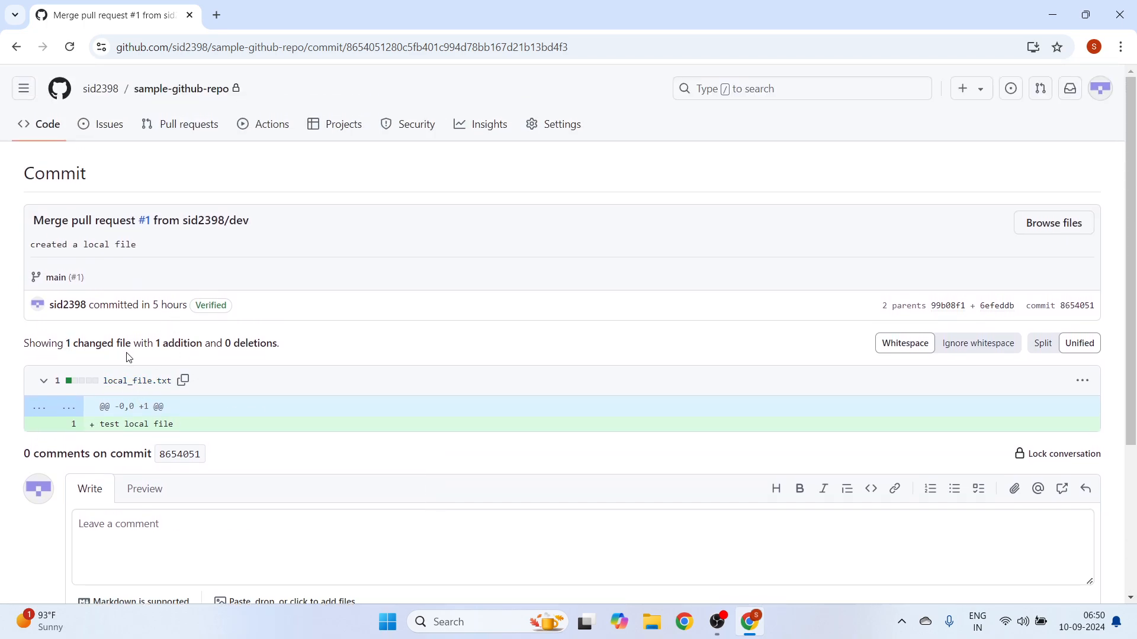
pyautogui.scroll(-1, 462, 345)
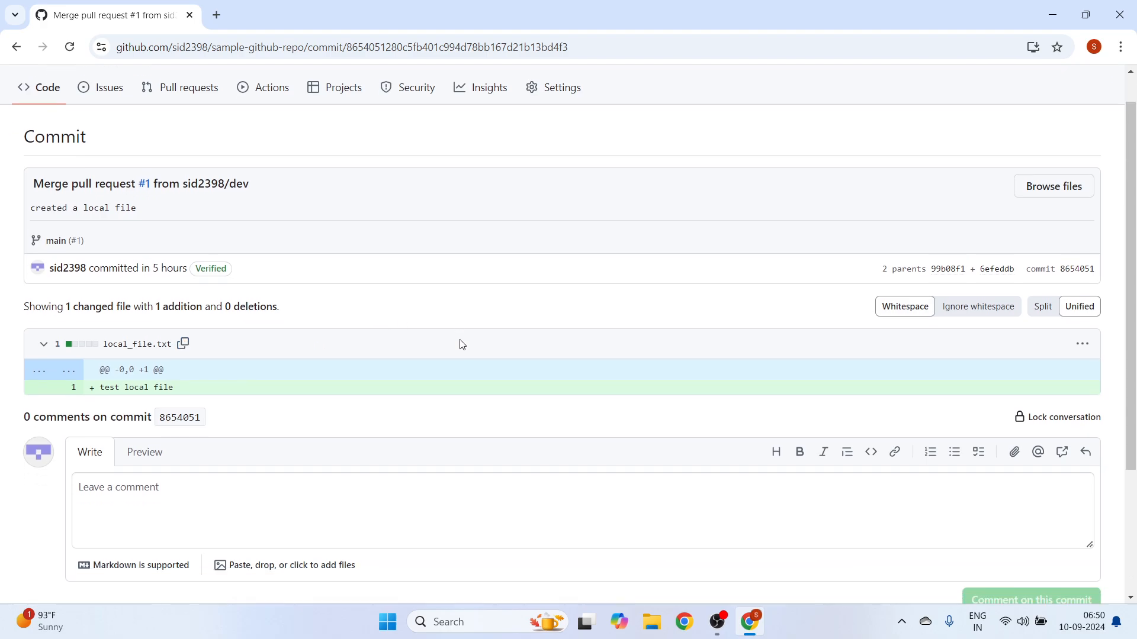
pyautogui.scroll(-3, 461, 342)
pyautogui.scroll(4, 414, 296)
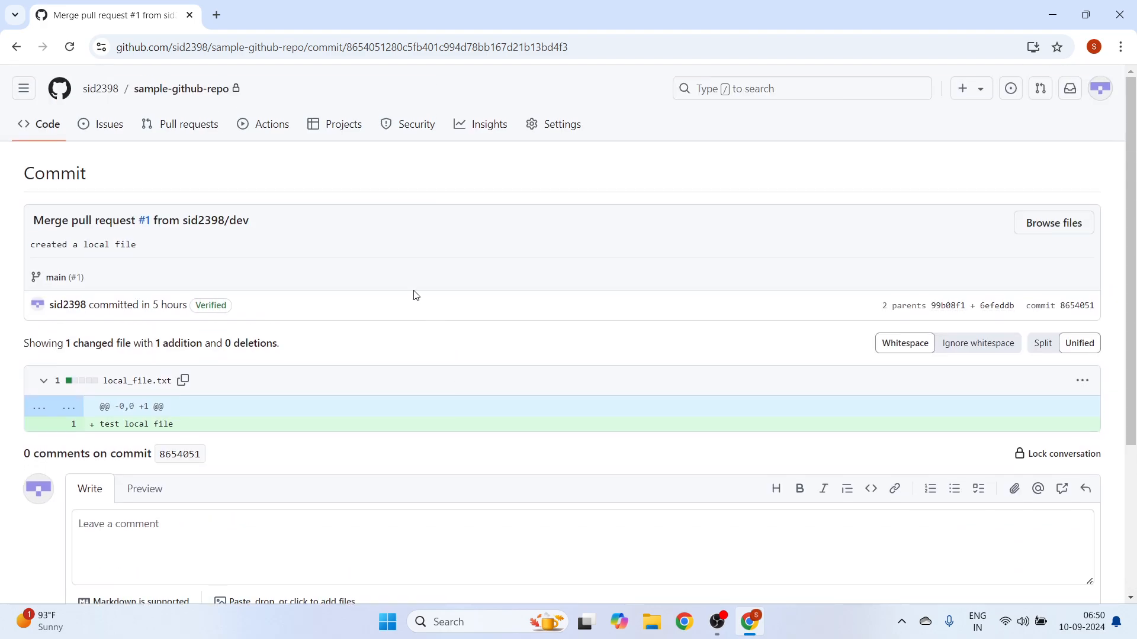
# - Return to the repository's file list, view the files on the dev branch, and switch back to main
pyautogui.click(152, 93)
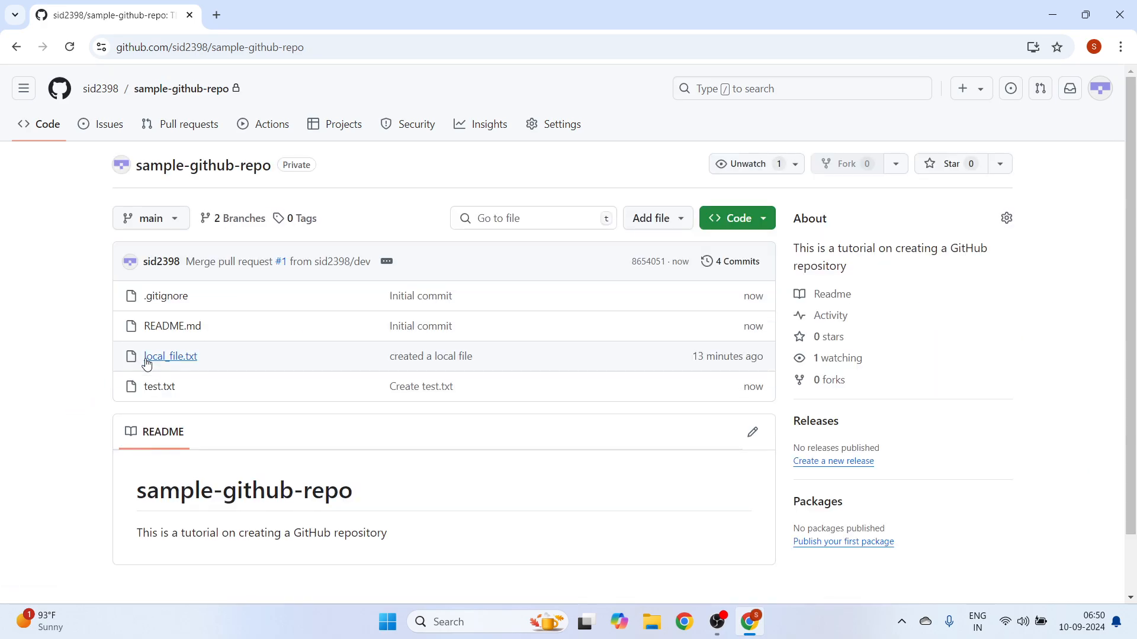
pyautogui.click(158, 224)
pyautogui.click(141, 372)
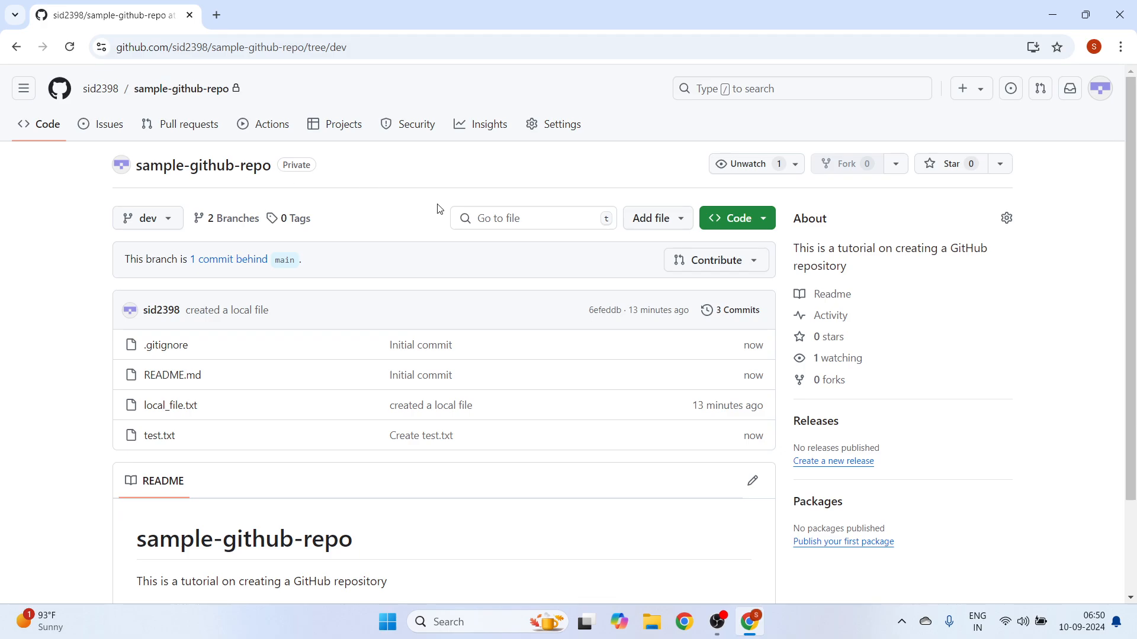
pyautogui.click(148, 218)
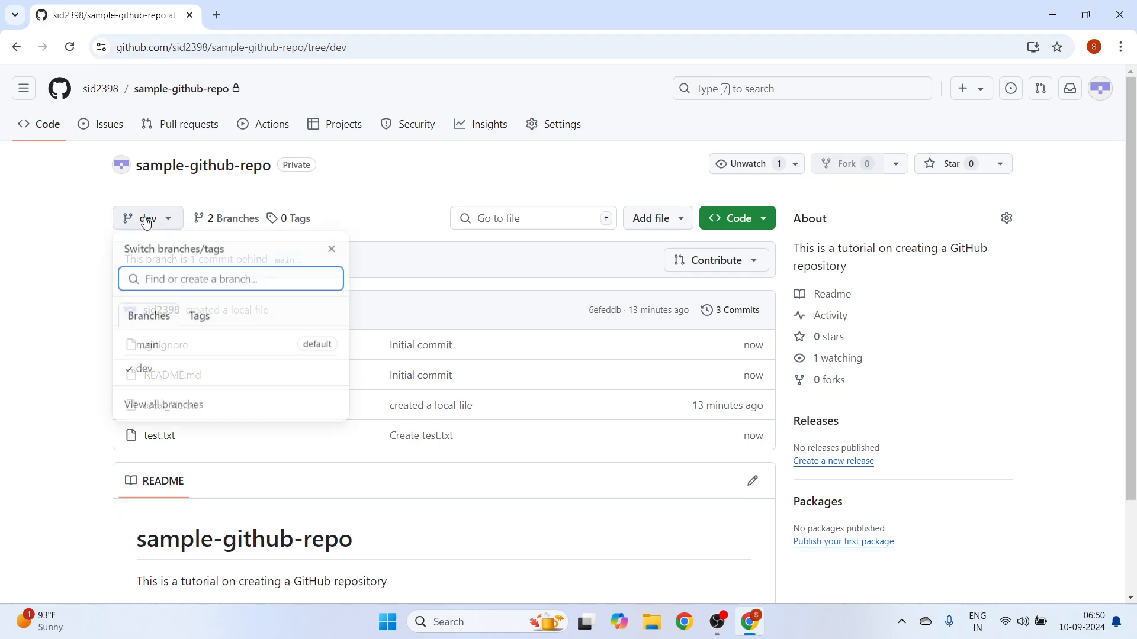
pyautogui.click(153, 348)
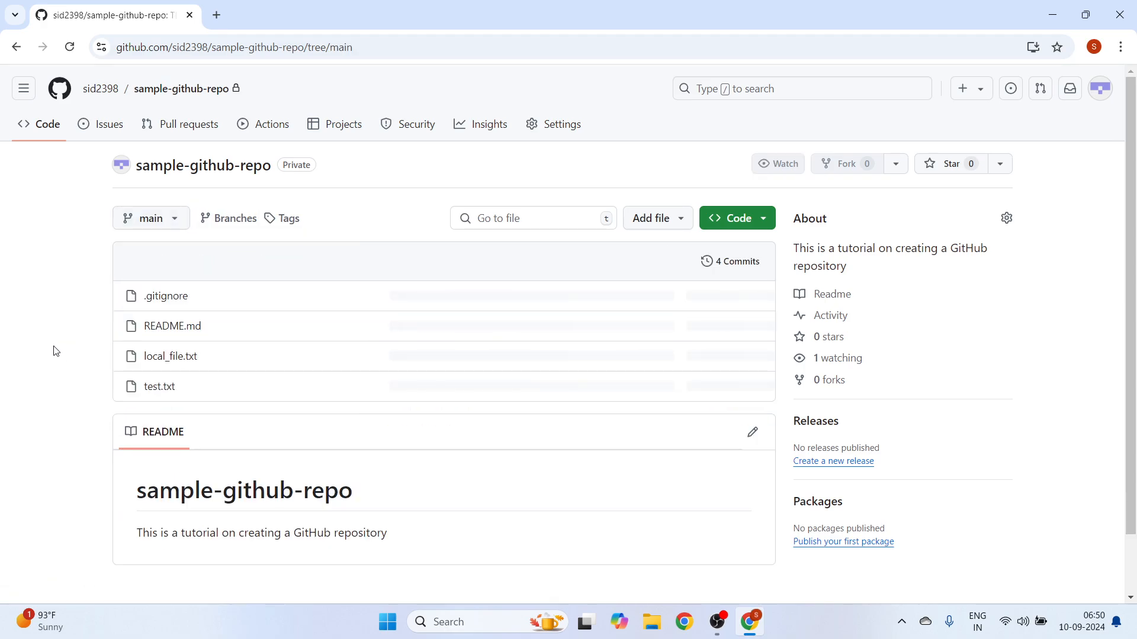